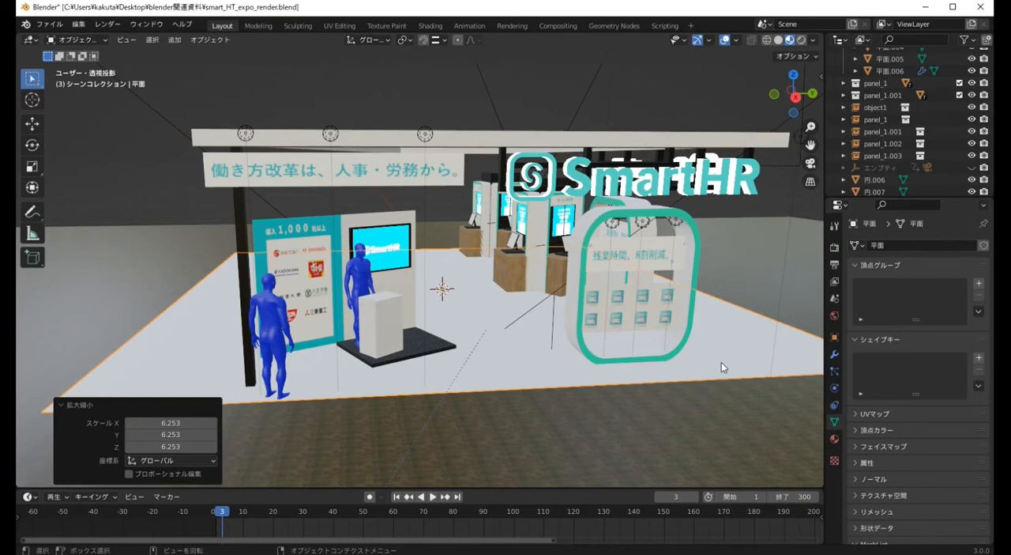
Align the floor plane's back edge with the roof frame and move its left edge outward about 2.04 m along X
key("KP_1")
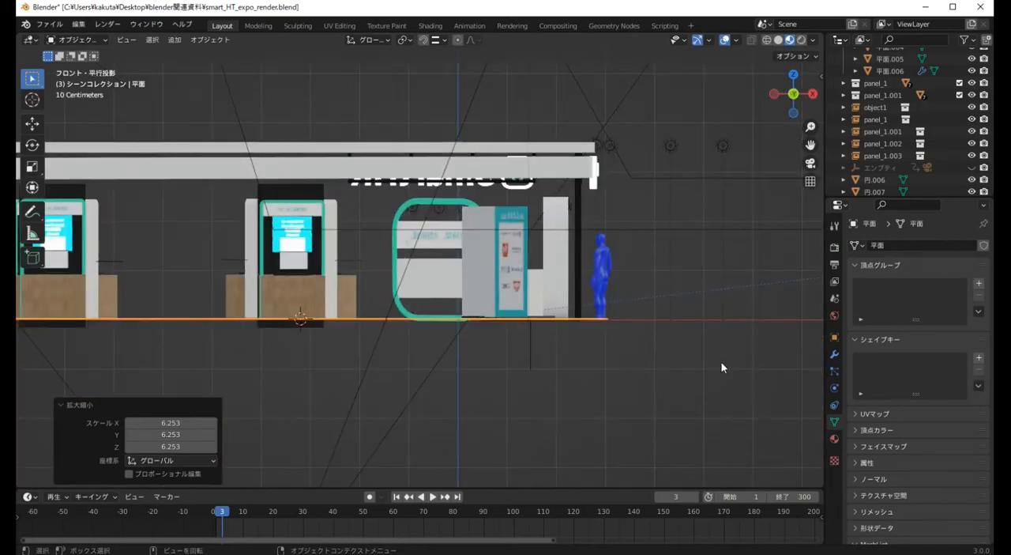
key("KP_7")
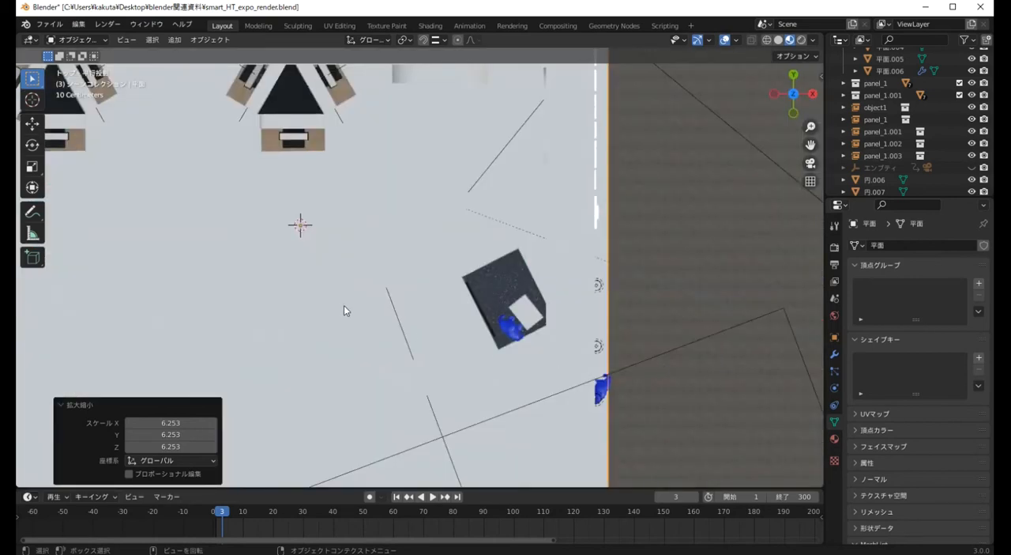
scroll(308, 277, "down", 1)
scroll(305, 272, "down", 4)
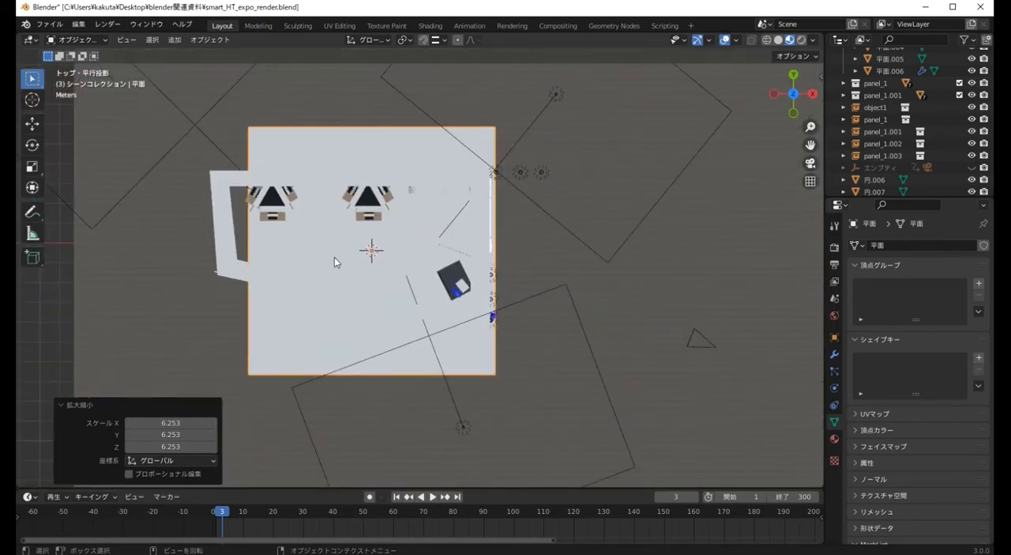
scroll(334, 257, "up", 3)
scroll(334, 257, "down", 2)
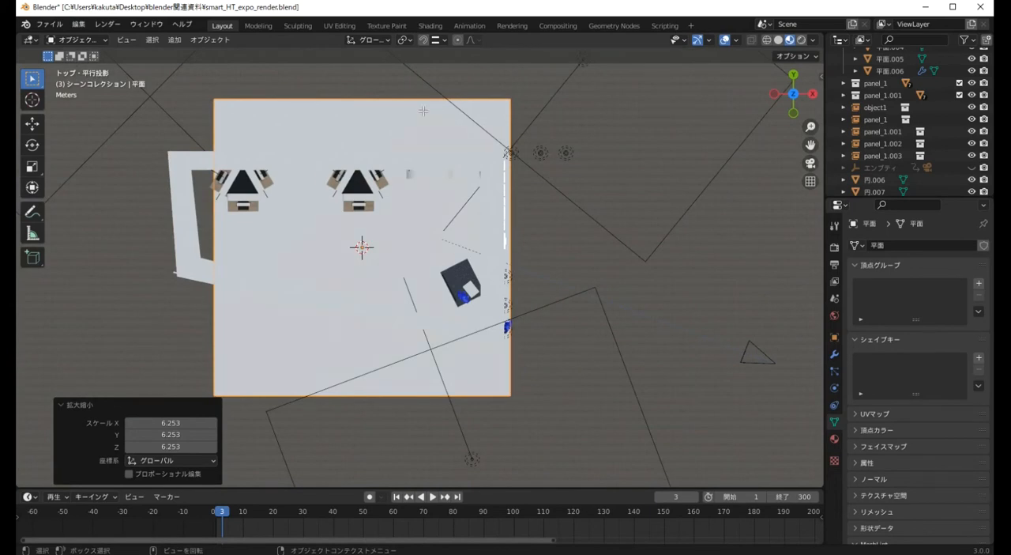
key("Tab")
key("2")
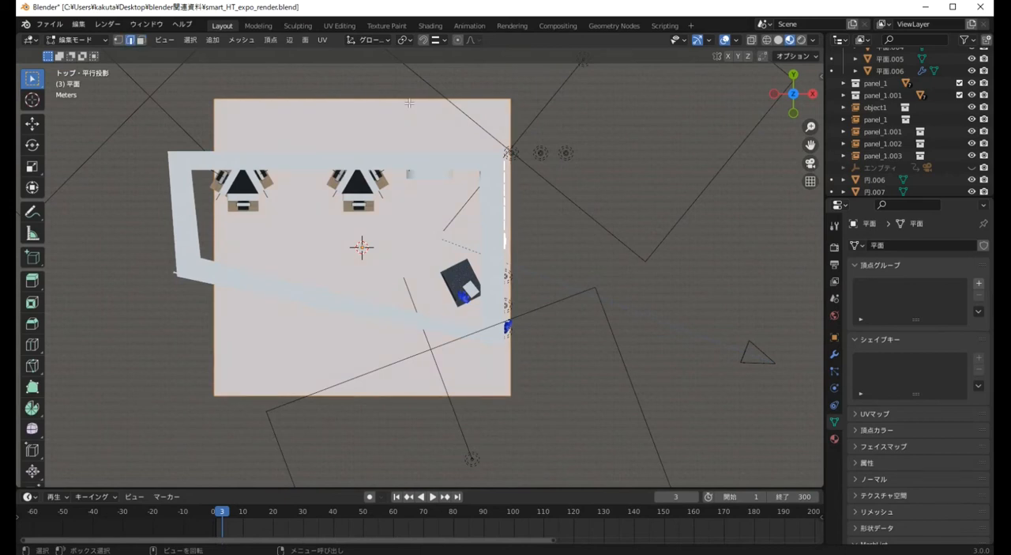
left_click(404, 101)
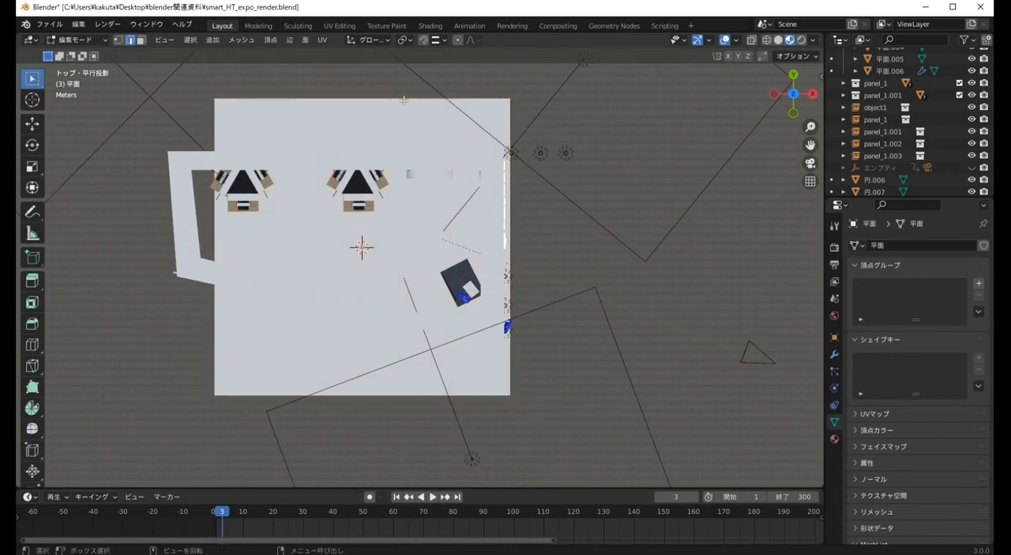
key("g")
key("x")
left_click(344, 395)
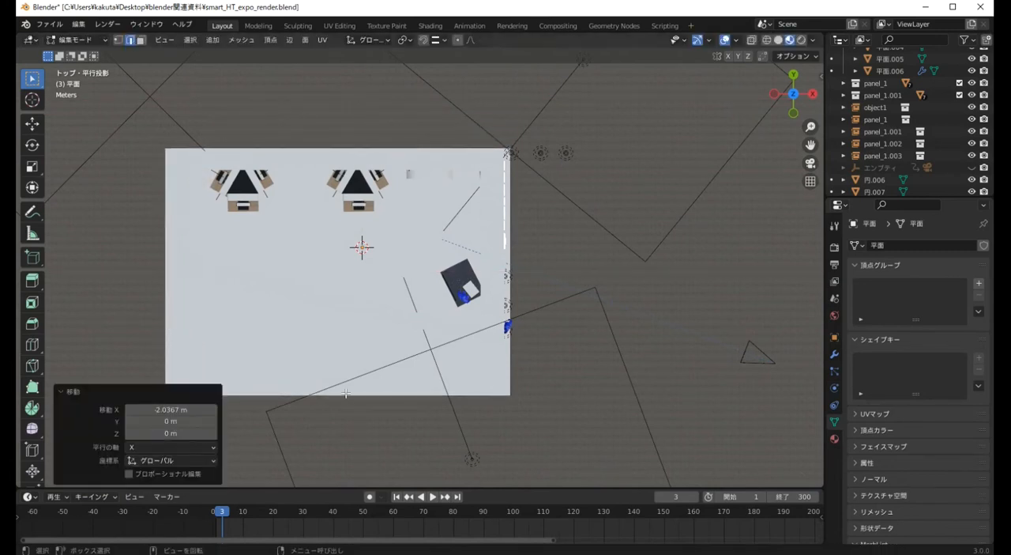
Move the floor plane's front edge inward about 1.5 m along Y
middle_click_drag(343, 395, 332, 347)
left_click(337, 382)
key("KP_1")
key("KP_7")
key("g")
key("y")
left_click(350, 345)
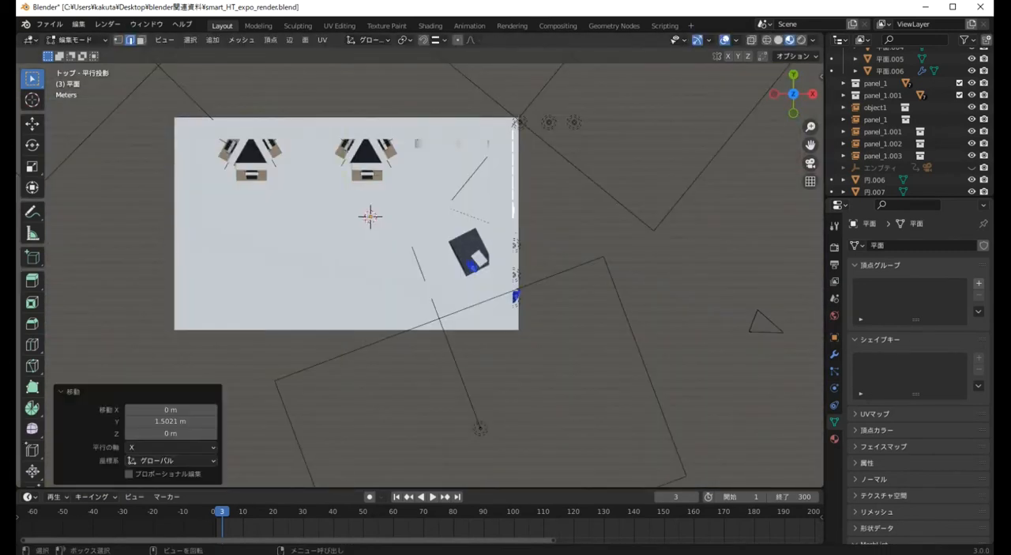
Move the floor plane's front-left corner vertex horizontally to match the slanted roof frame, about 2.25 m along Y
mouse_move(363, 308)
middle_mouse_down()
mouse_move(377, 352)
mouse_move(217, 293)
middle_mouse_up()
key("shift+z")
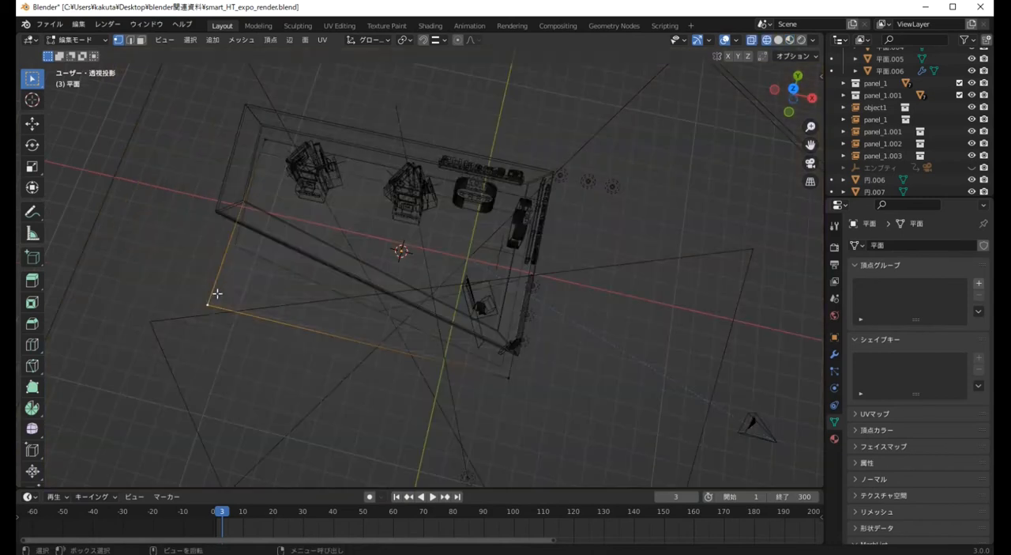
left_click_drag(183, 270, 237, 325)
left_click(778, 41)
key("g")
key("shift+z")
left_click(227, 229)
mouse_move(663, 349)
middle_mouse_down()
mouse_move(568, 282)
mouse_move(593, 282)
middle_mouse_up()
scroll(568, 282, "up", 7)
middle_click_drag(505, 336, 486, 316, "shift")
scroll(499, 294, "down", 3)
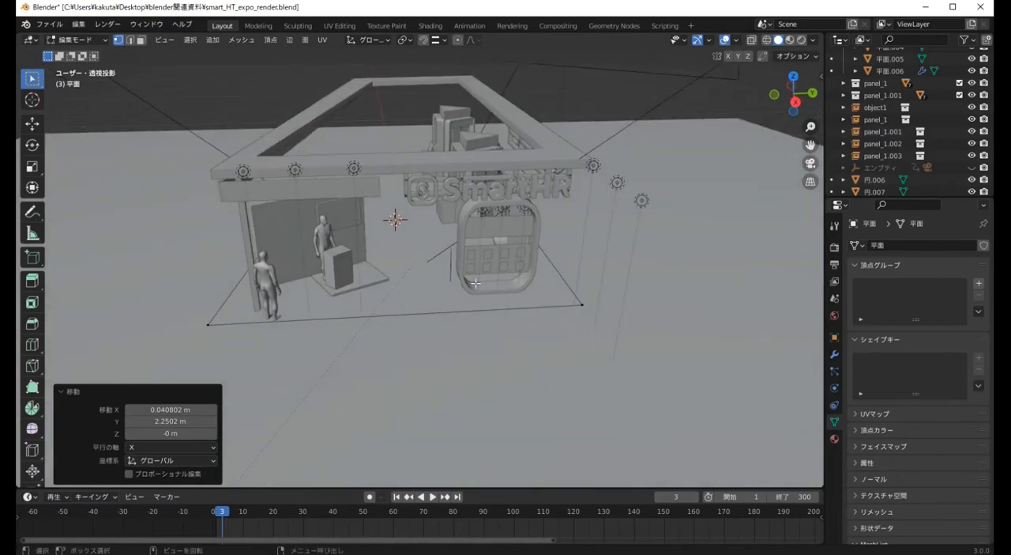
Finish editing the floor plane mesh and isolate that plane in local view
key("Tab")
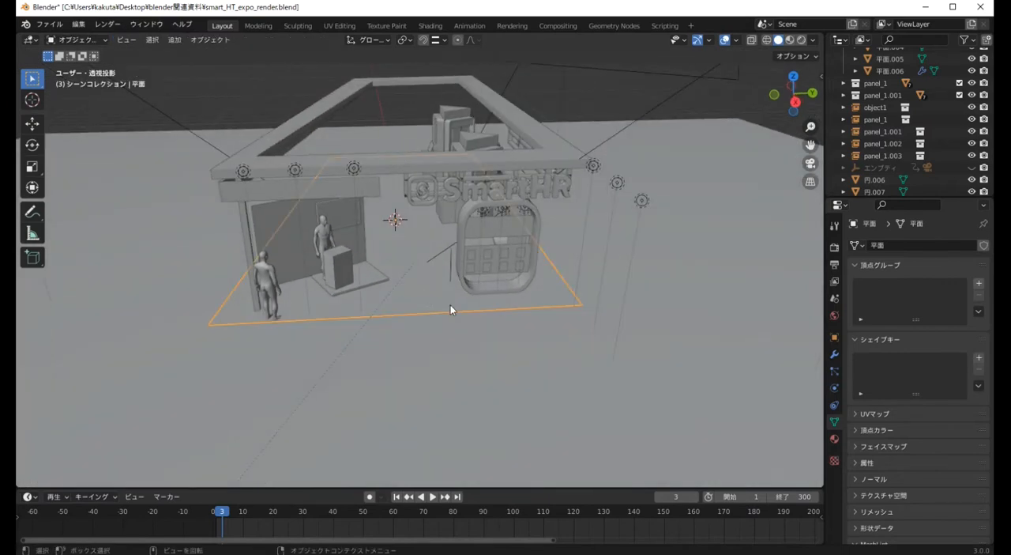
left_click(403, 296)
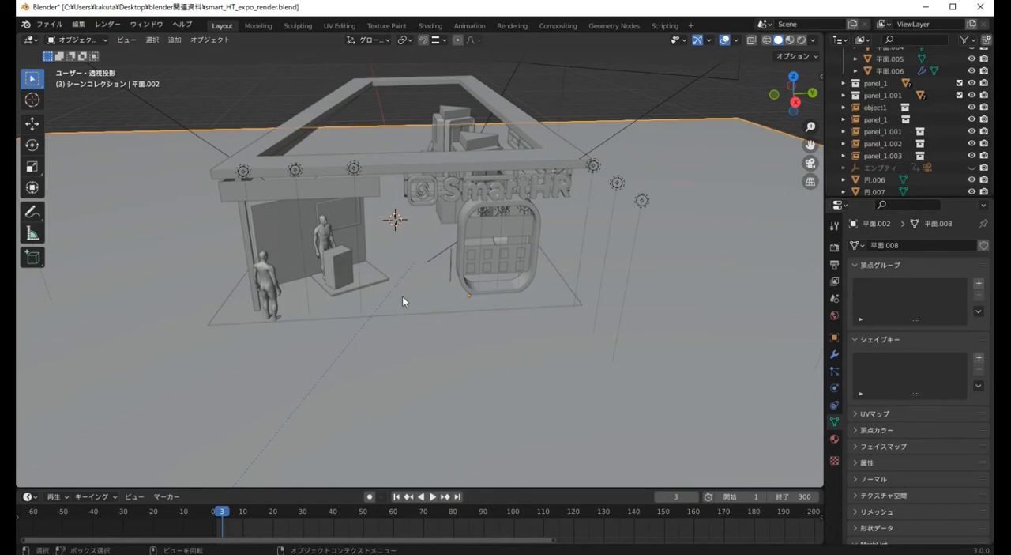
left_click(408, 297)
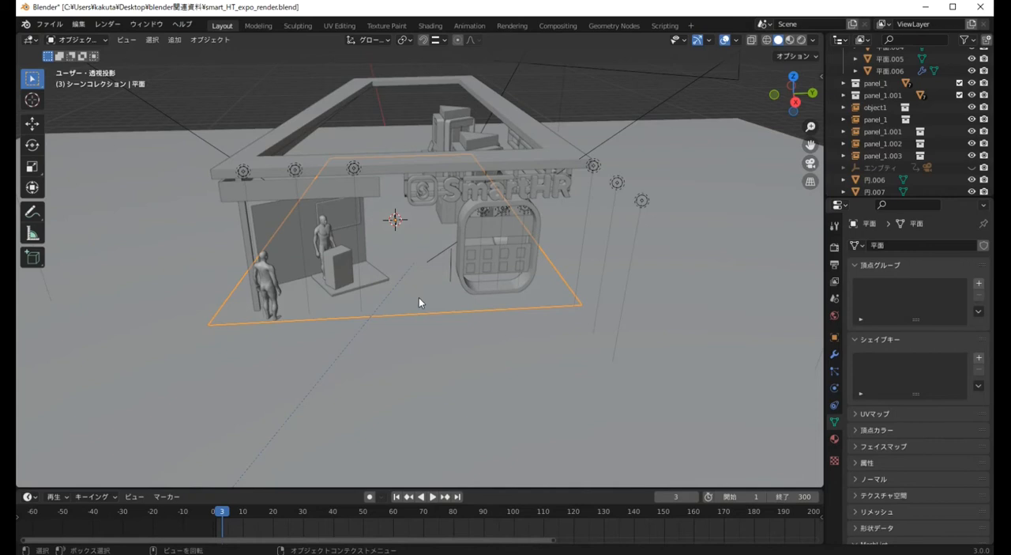
key("KP_Divide")
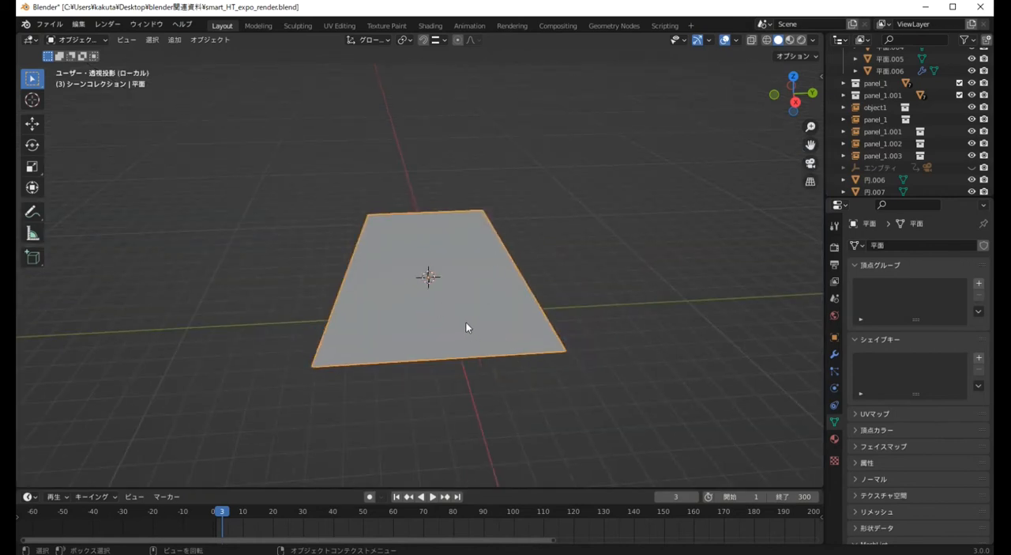
middle_click_drag(466, 322, 468, 342)
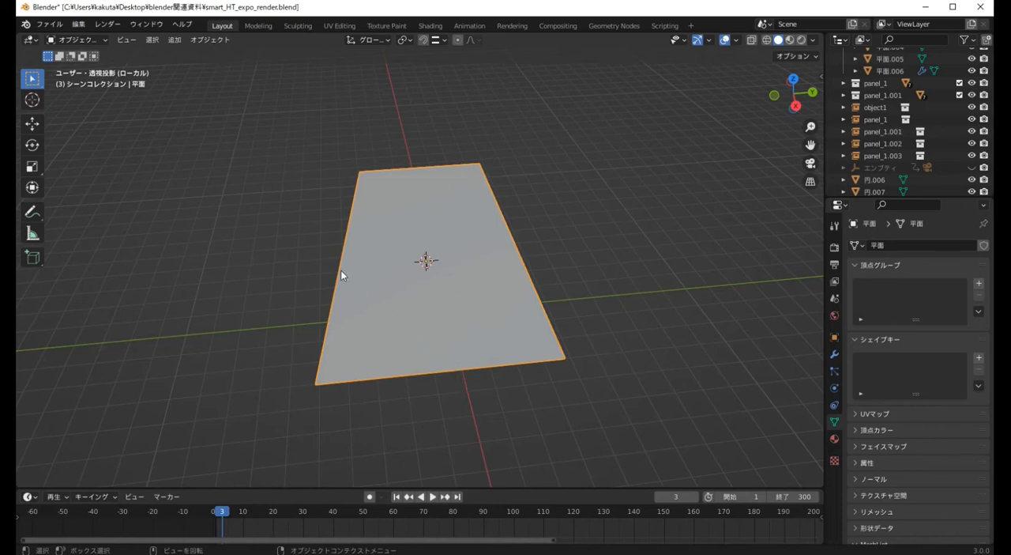
Subdivide the floor plane's short front edge with one cut
key("Tab")
key("2")
left_click(459, 370)
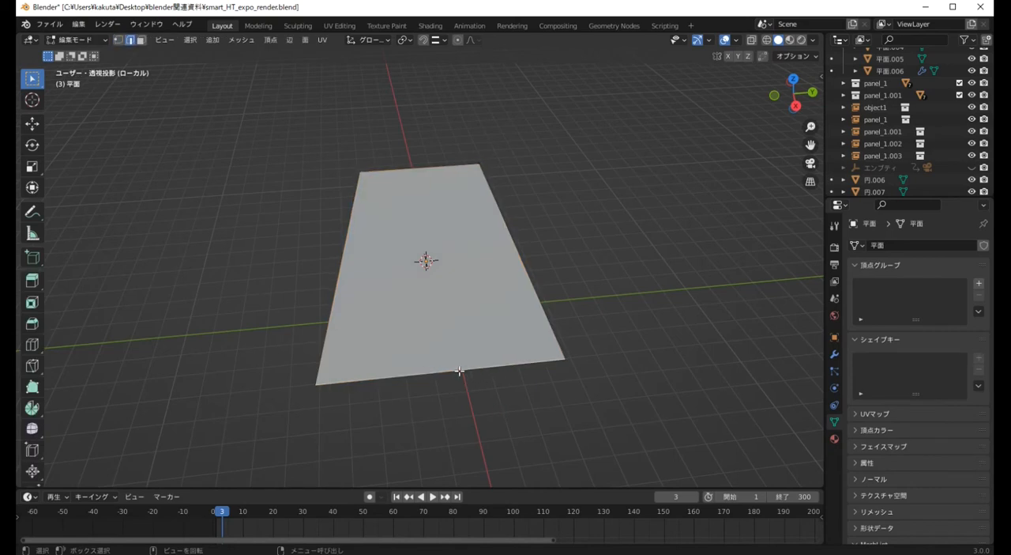
right_click(459, 370)
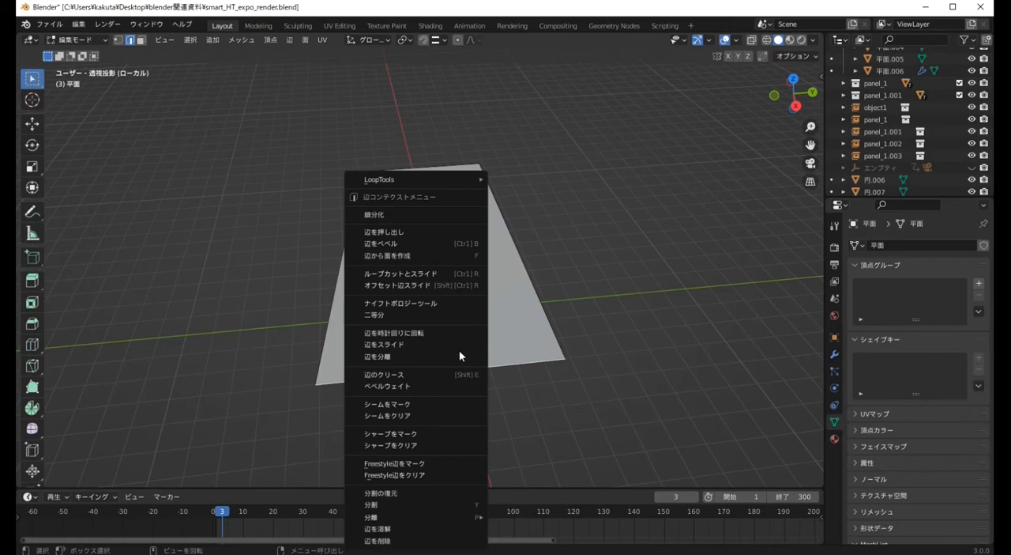
left_click(415, 217)
scroll(460, 370, "up", 2)
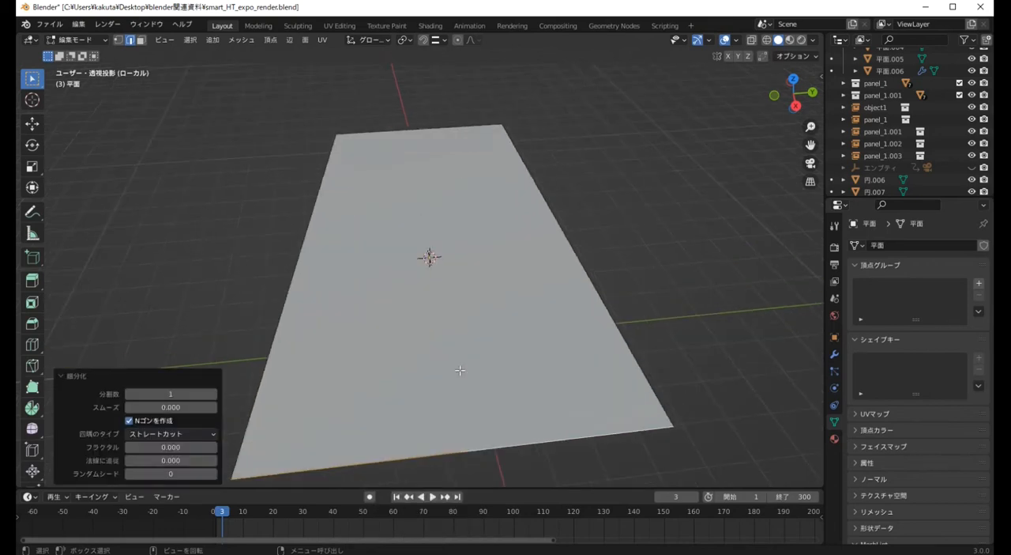
left_click(501, 478)
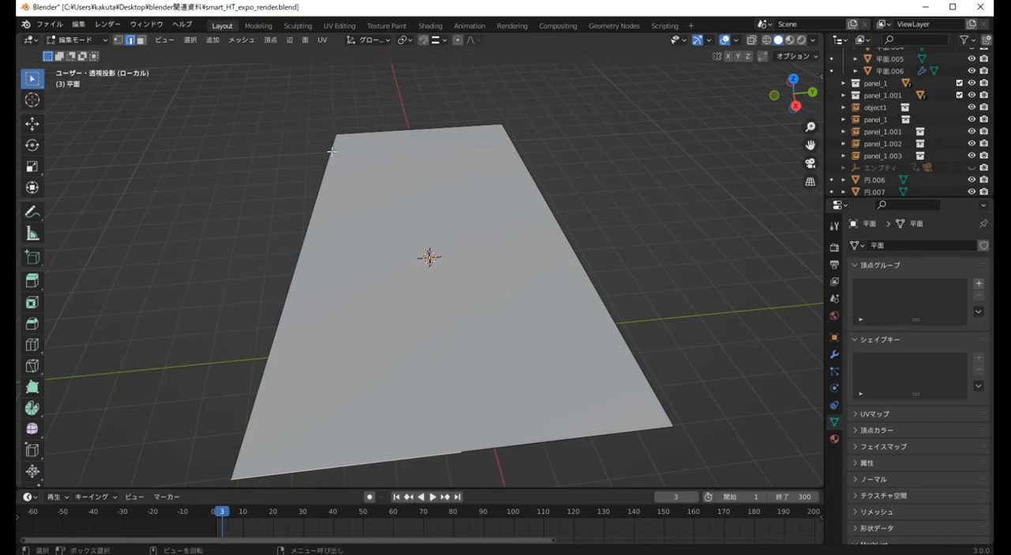
Subdivide the floor plane's long left edge with one cut
left_click(292, 280)
right_click(293, 280)
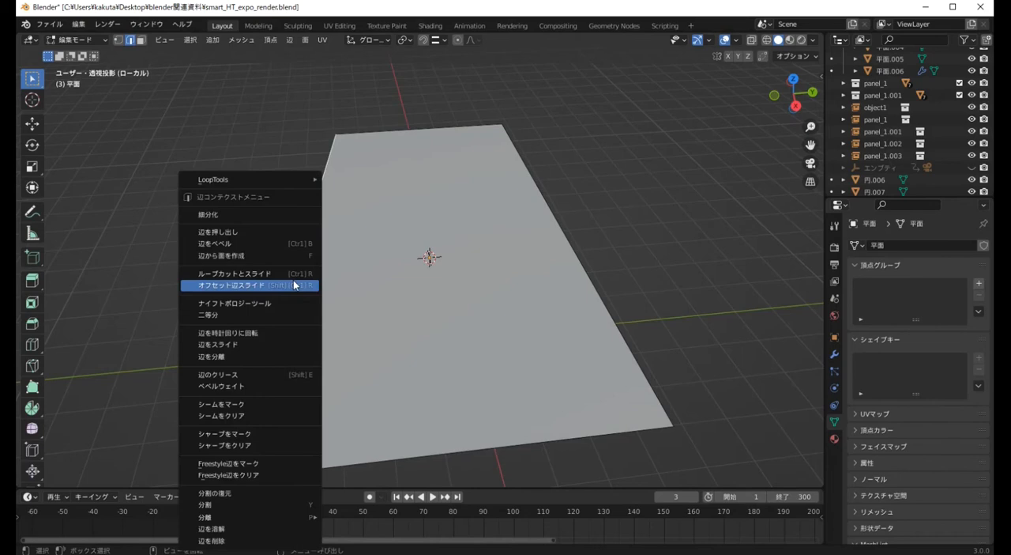
left_click(246, 216)
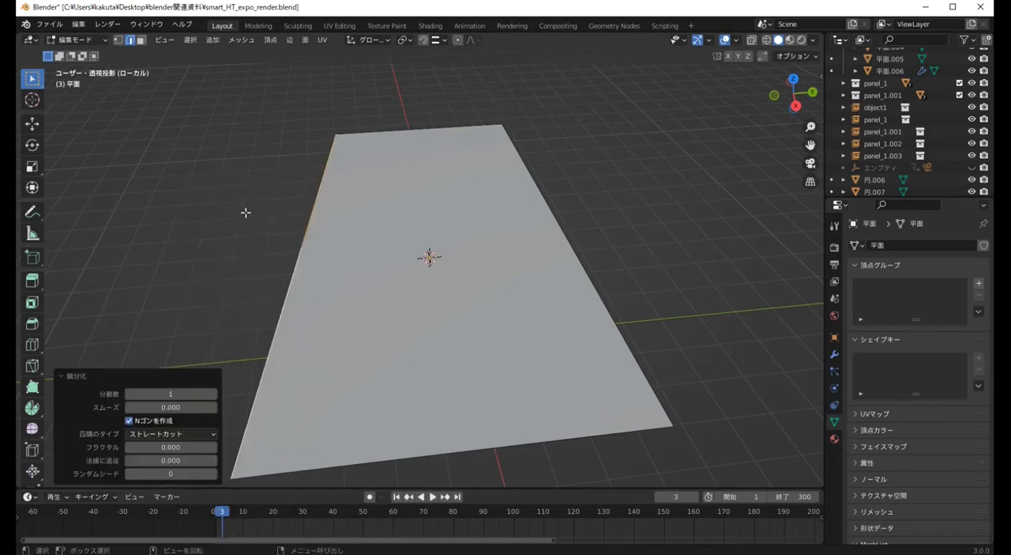
left_click(297, 250)
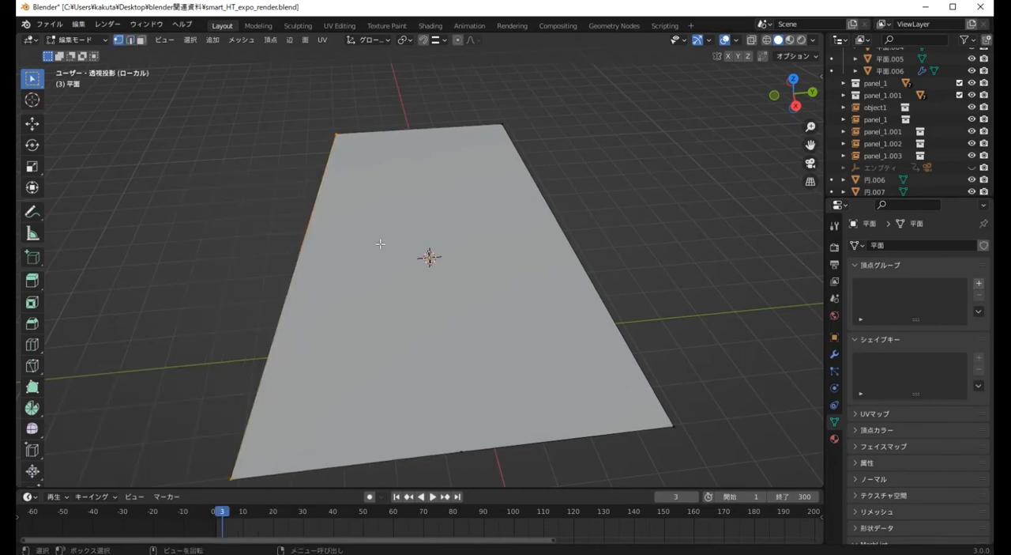
Connect the midpoints of the floor's front and left edges with a new edge and select all faces
left_click(302, 248)
left_click(462, 452)
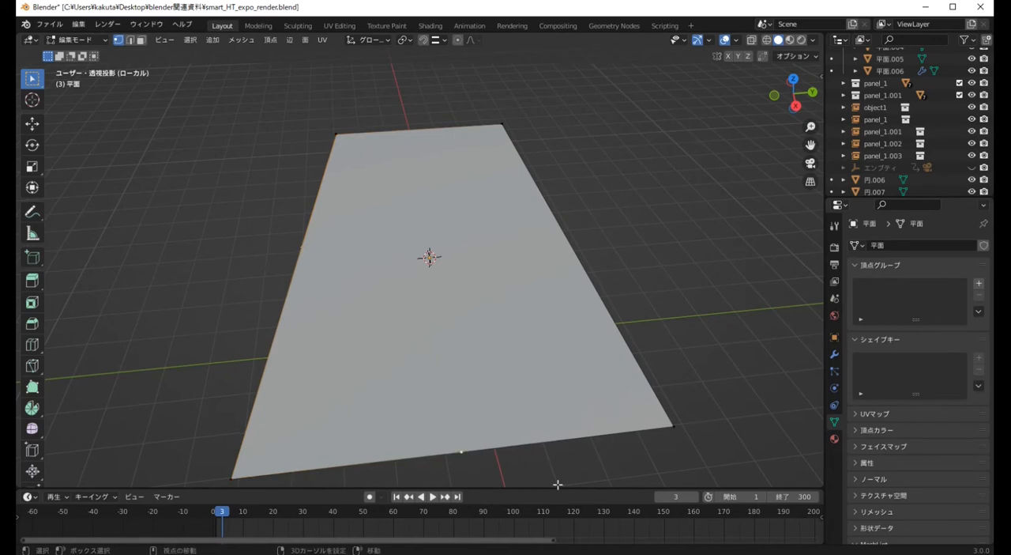
right_click(303, 250)
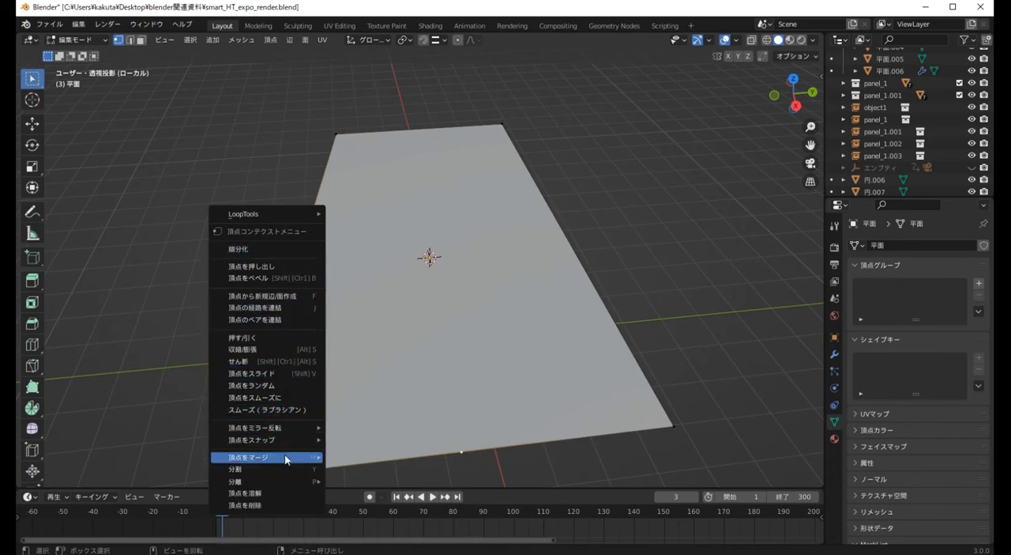
left_click(289, 40)
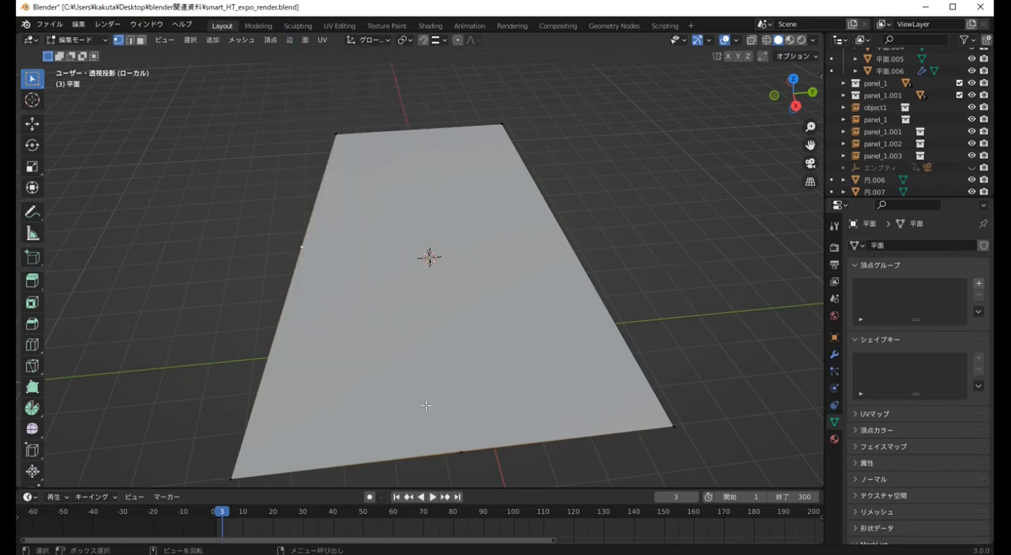
key("j")
left_click(504, 270)
key("3")
key("a")
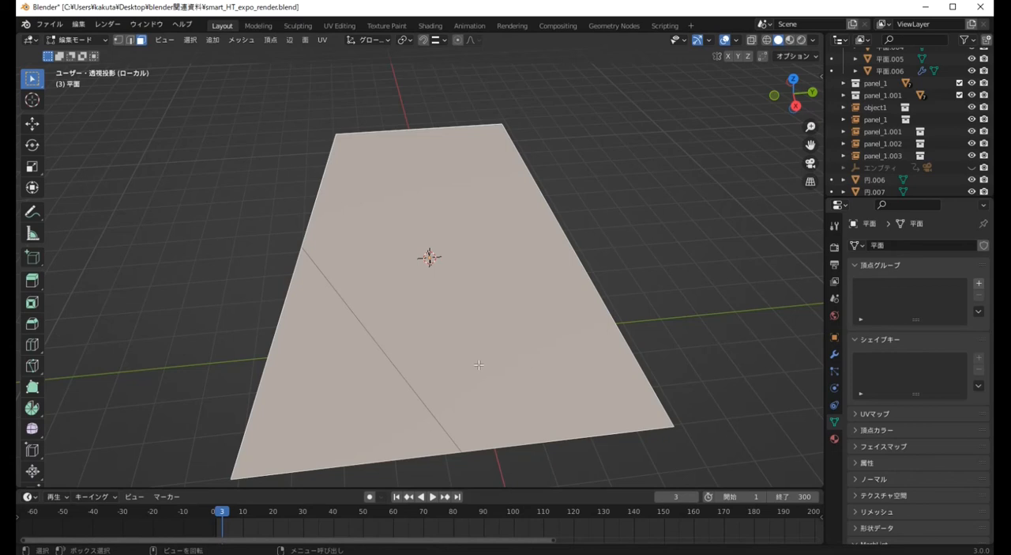
Undo the connecting edge and both edge subdivisions on the floor plane
key("ctrl+z")
key("1")
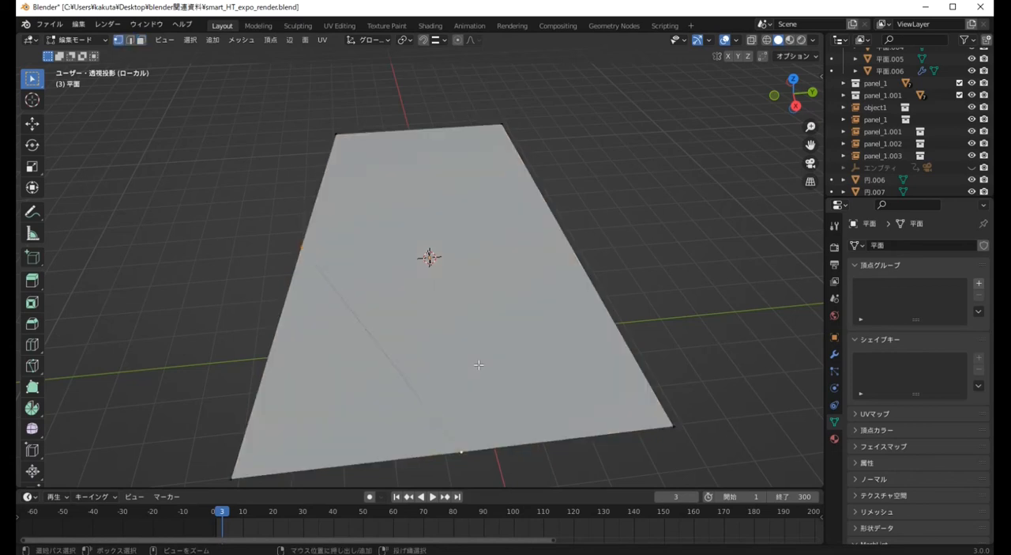
key("ctrl+z")
key("ctrl+z")
key("ctrl+z")
key("ctrl+z")
key("2")
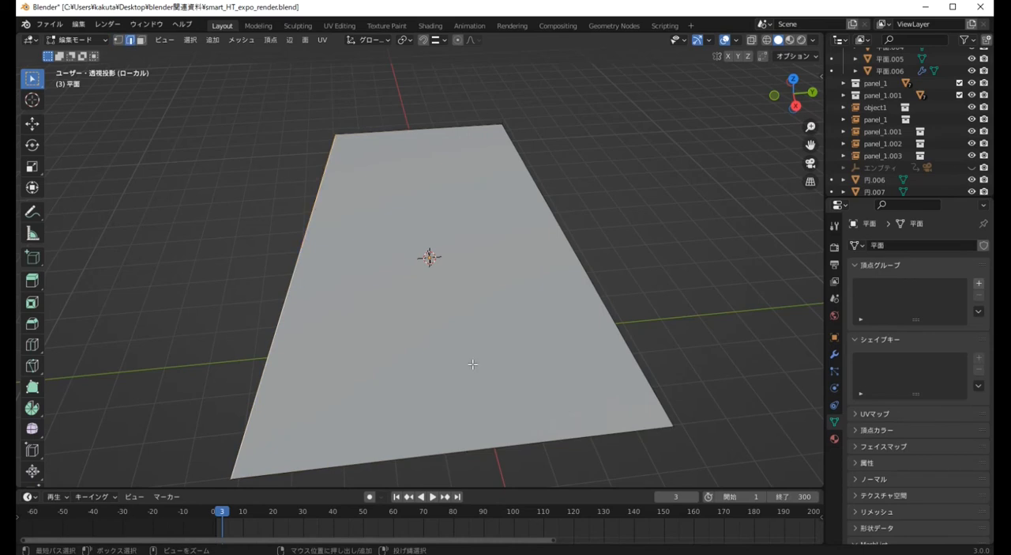
key("ctrl+z")
key("ctrl+z")
key("ctrl+z")
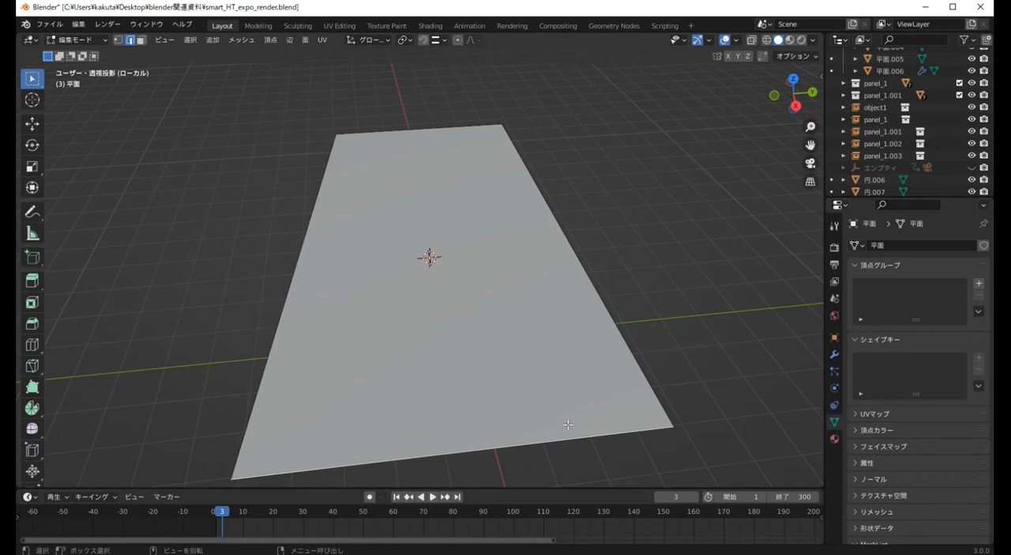
Add a 2 m plane at the 3D cursor and rotate it 90° about the X axis to stand upright
key("Tab")
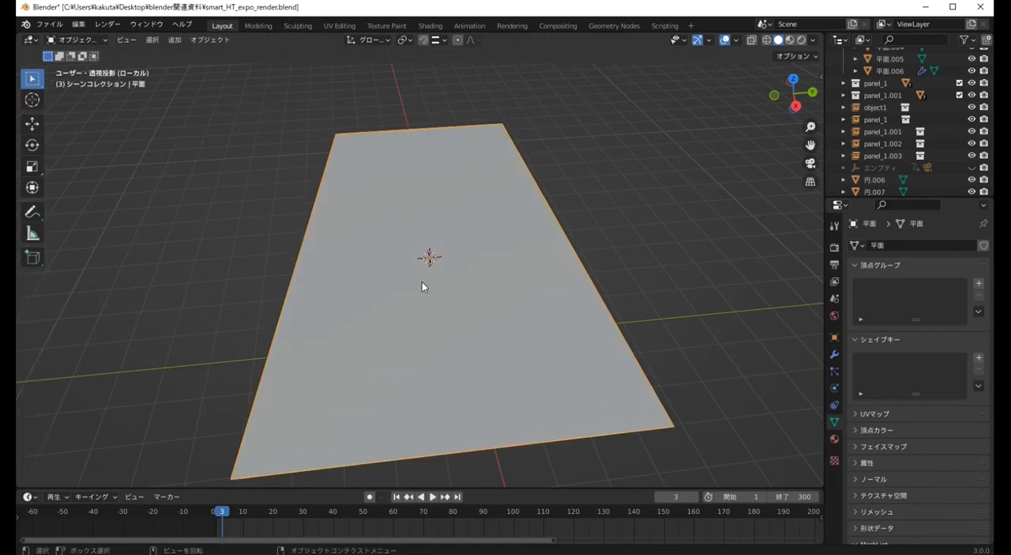
key("shift+a")
mouse_move(408, 282)
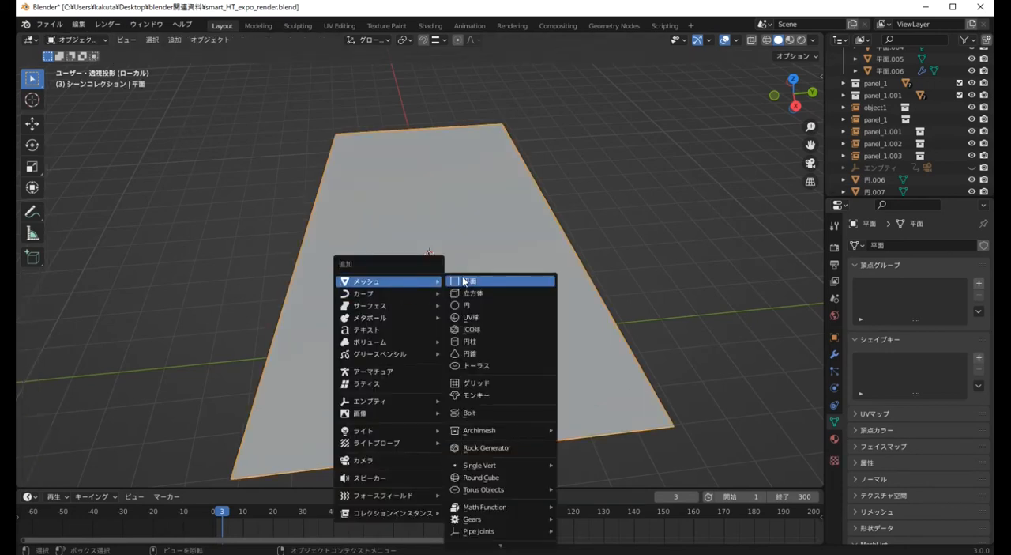
left_click(463, 282)
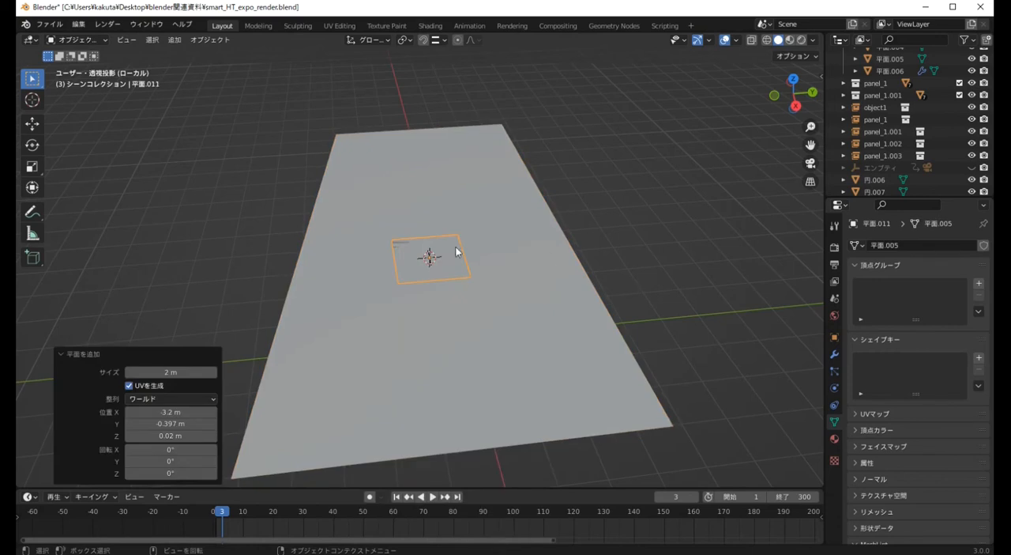
key("r")
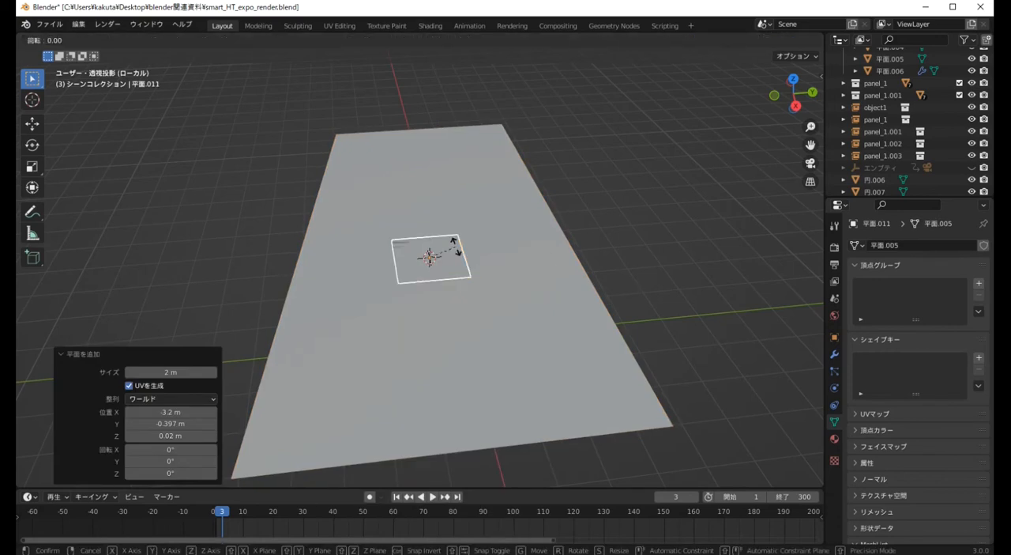
type("x")
type("90")
key("Return")
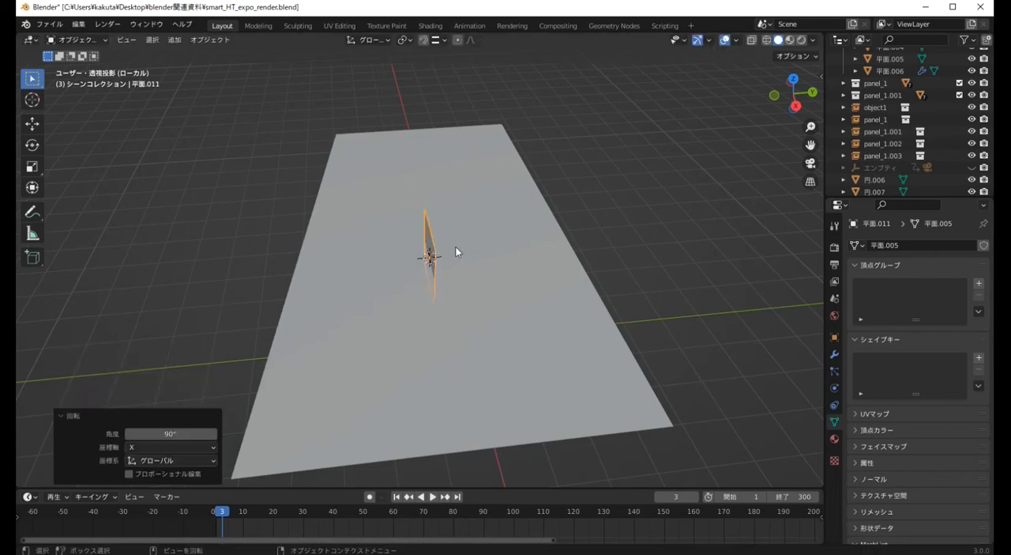
key("KP_7")
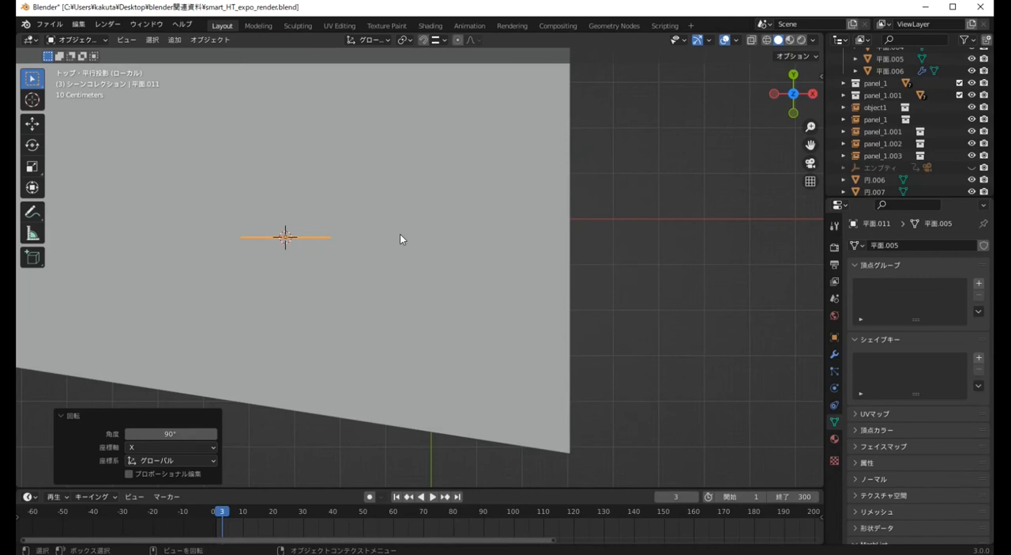
Scale the upright plane up by about 4.5 and rotate it about 30° around the Z axis
key("s")
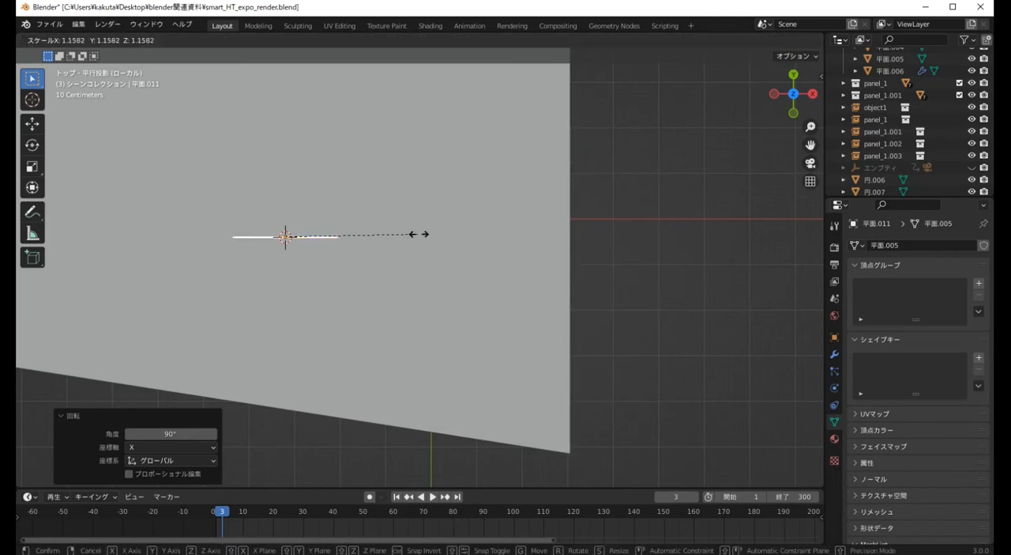
left_click(800, 233)
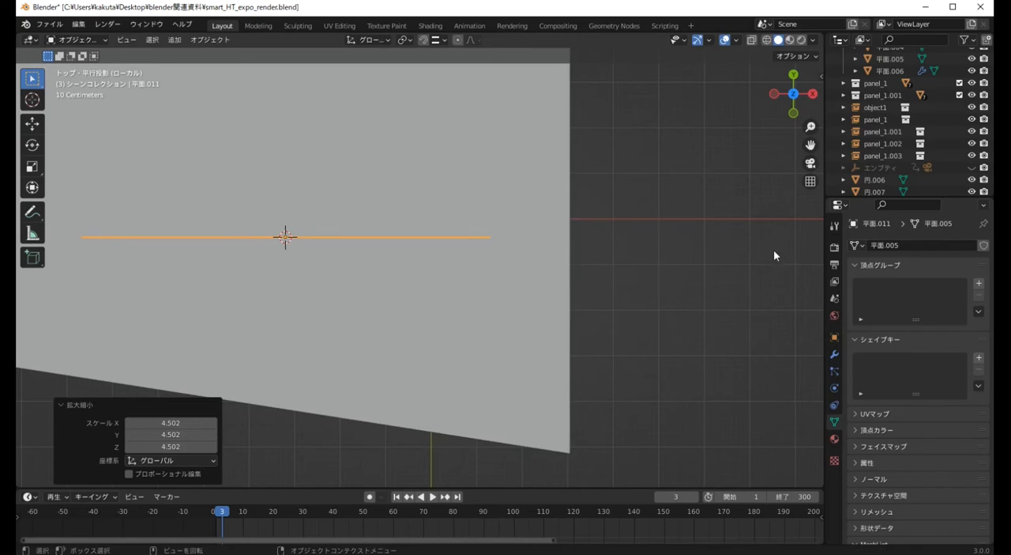
key("r")
key("z")
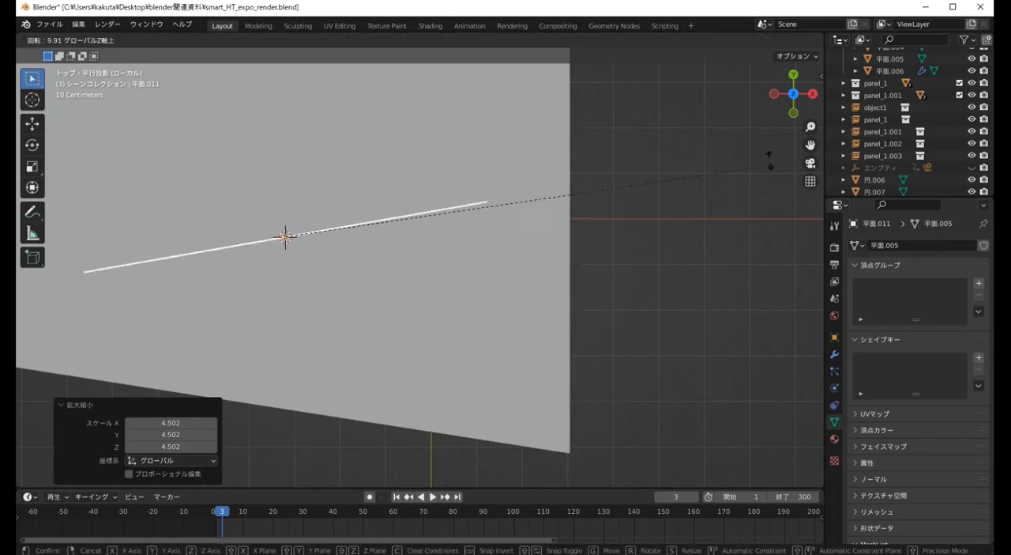
left_click(599, 64)
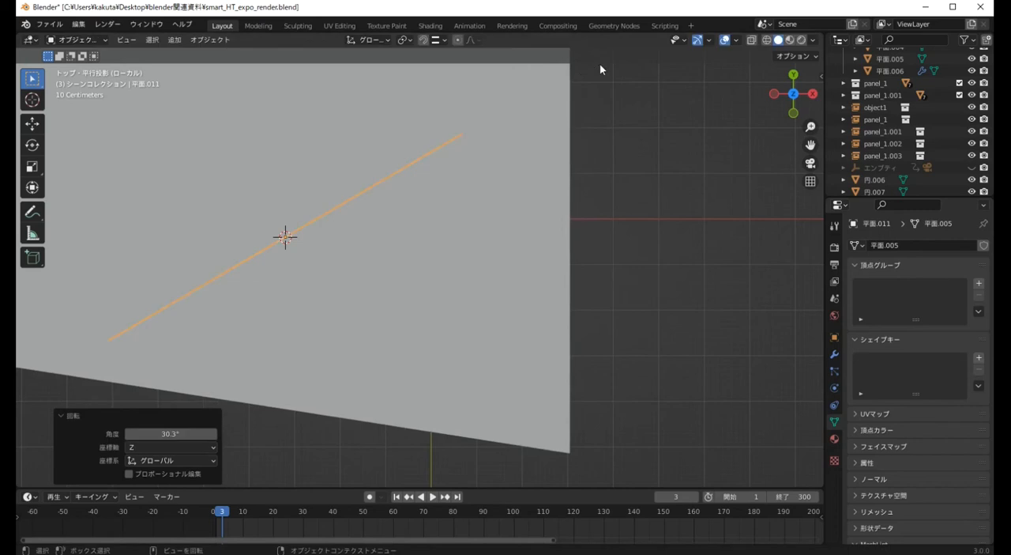
Enlarge the upright plane by about 1.86 and move it about 1.83 m in X and -2.13 m in Y, across the floor's front-right corner
key("s")
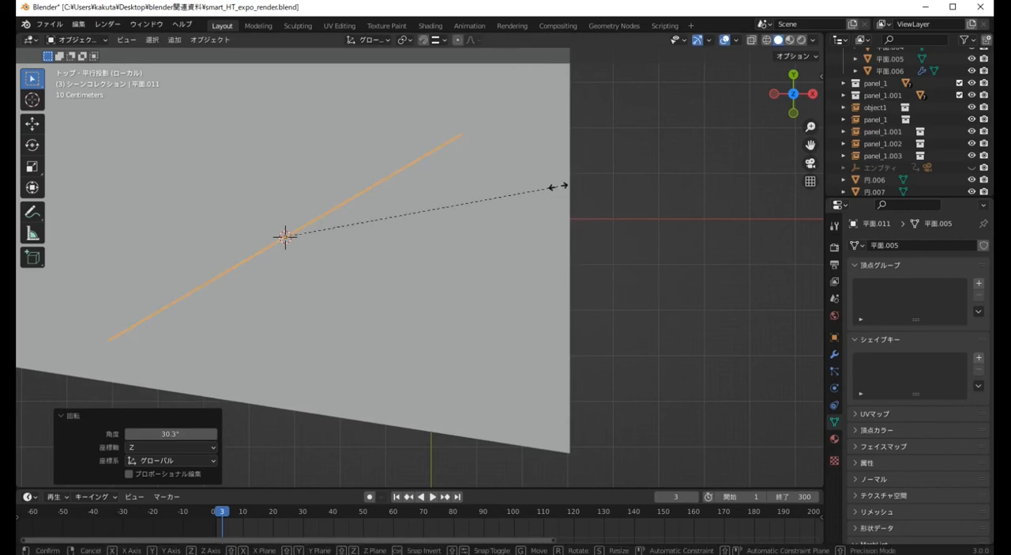
left_click(789, 131)
scroll(422, 154, "down", 2)
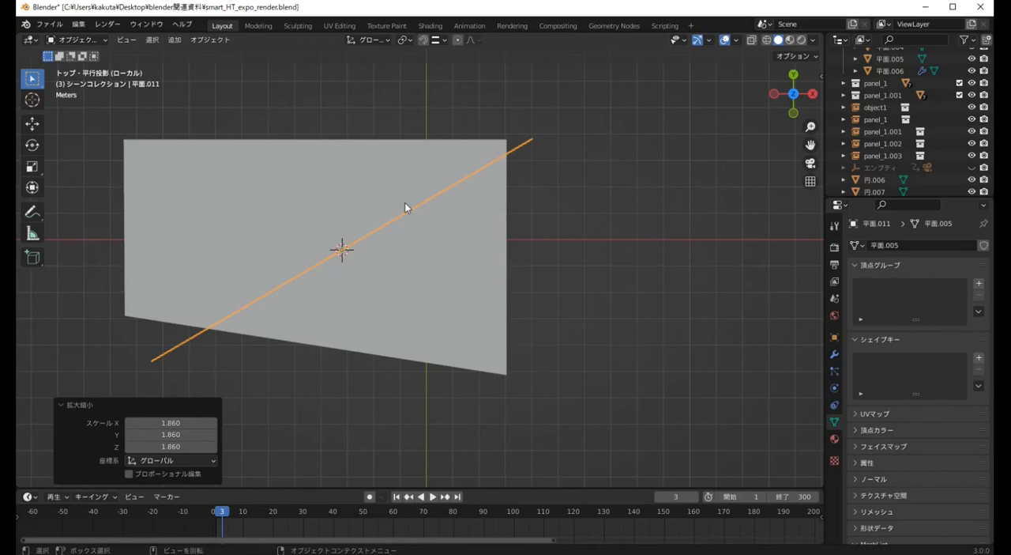
key("g")
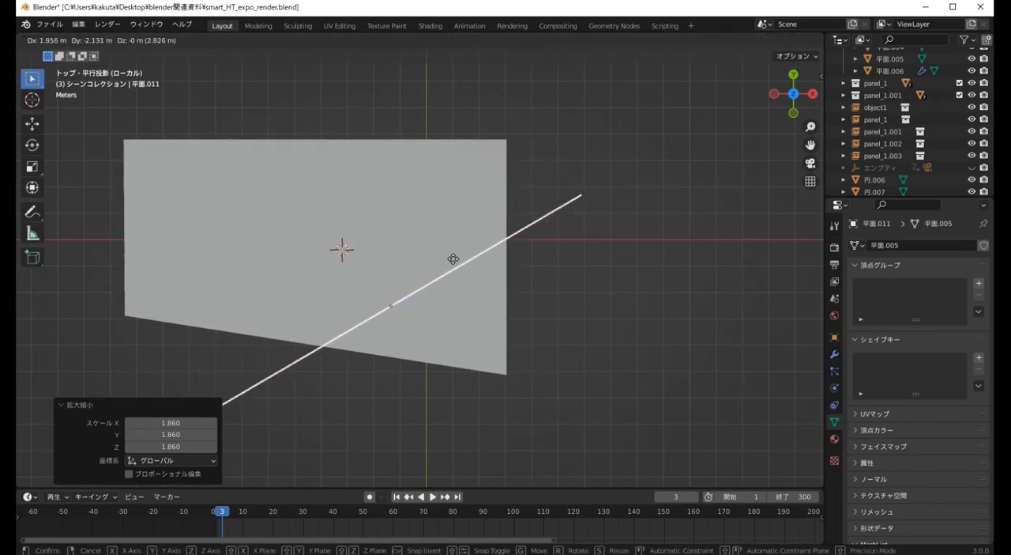
left_click(452, 258)
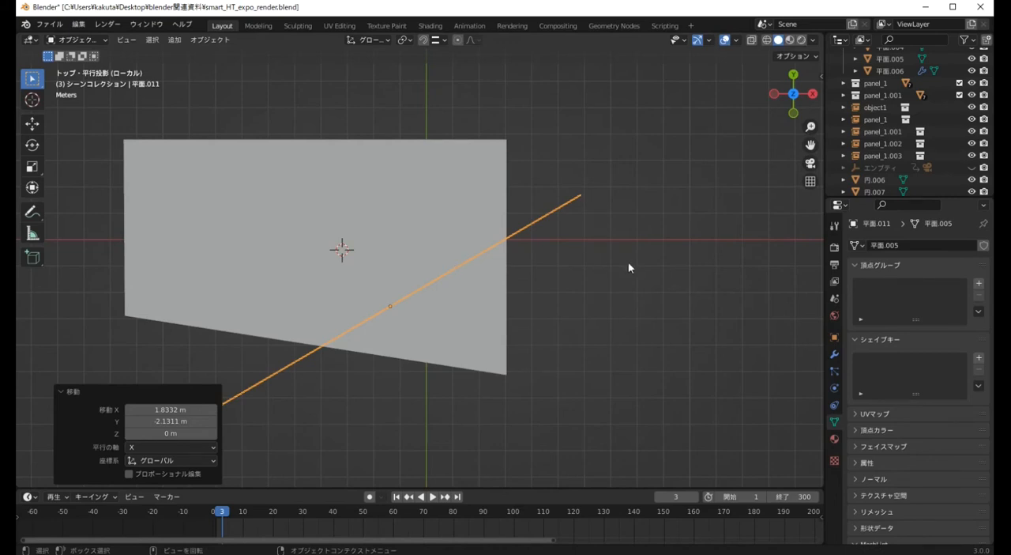
Examine how the upright plane intersects the floor plane from an angled view and from the top
middle_click_drag(636, 266, 576, 295)
middle_click_drag(575, 296, 564, 158)
left_click(524, 201)
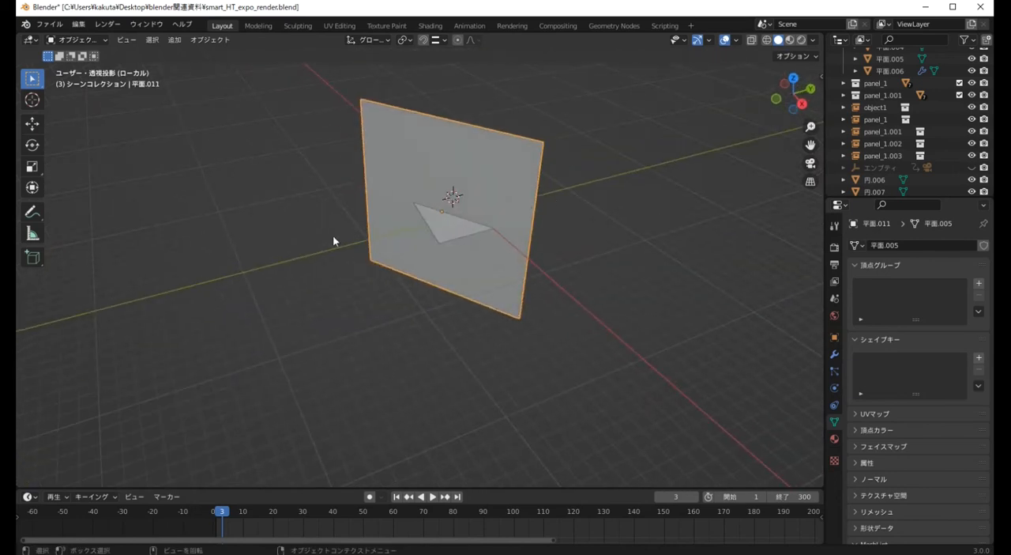
left_click(496, 211)
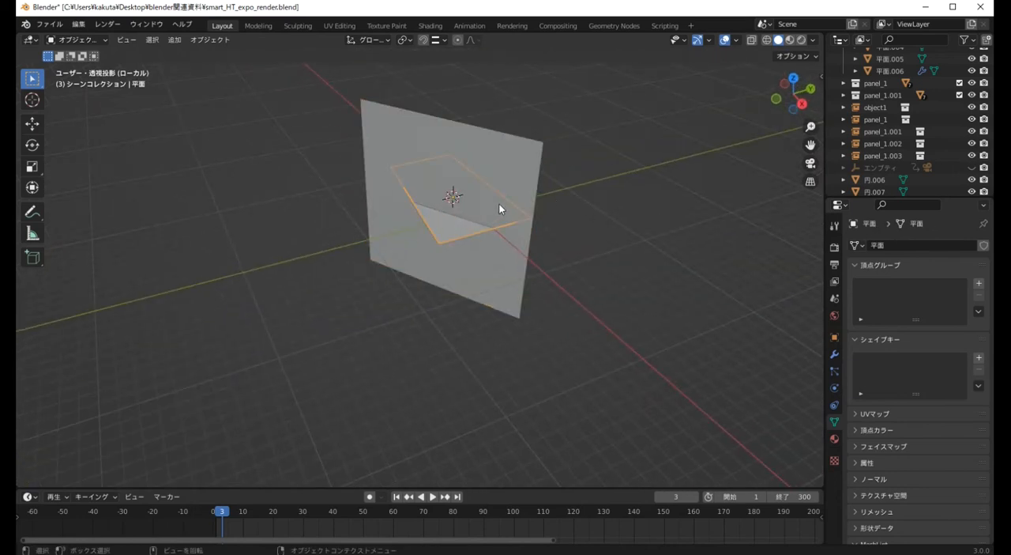
left_click(512, 181)
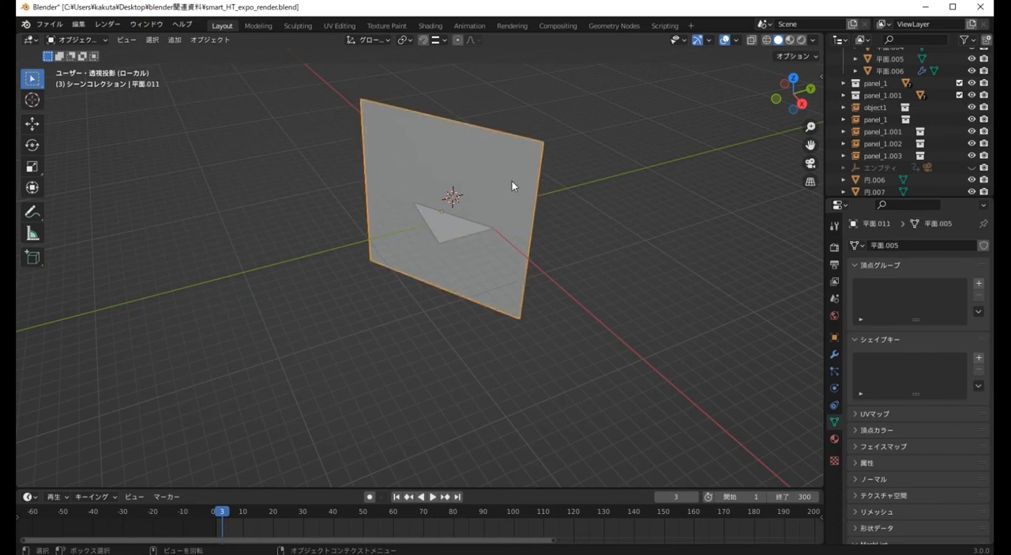
key("KP_7")
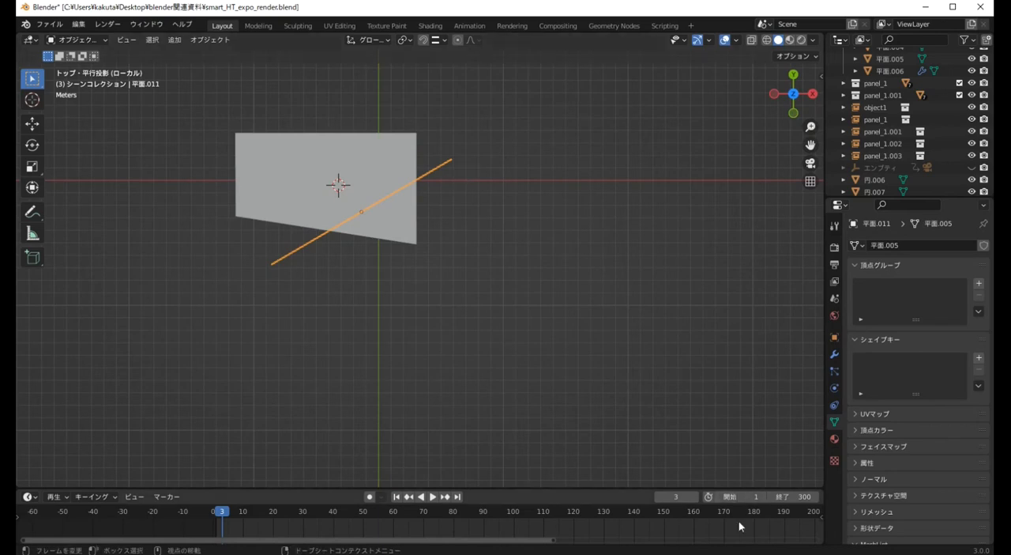
key("KP_Decimal")
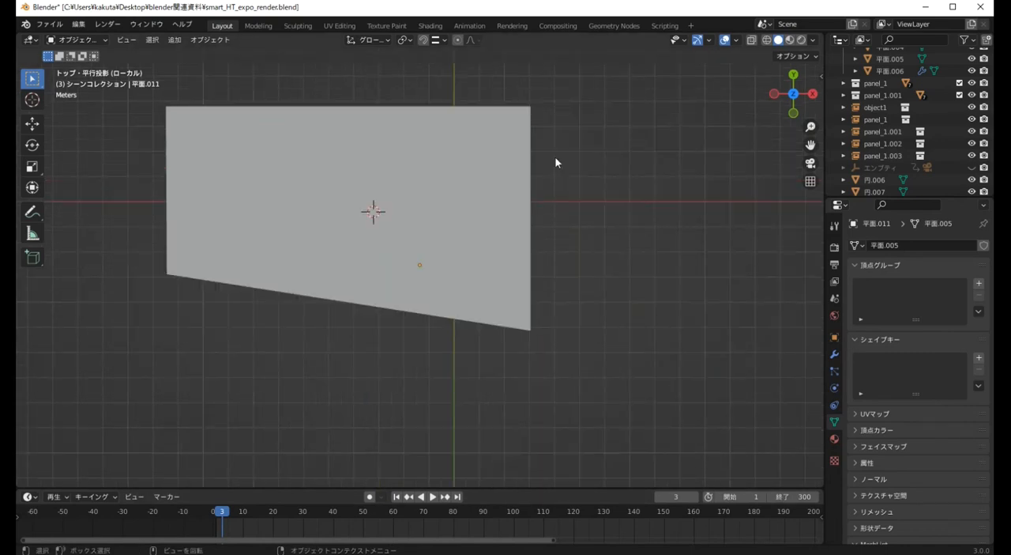
Knife-project the upright plane onto the whole floor mesh from the top view to cut the floor diagonally
left_click(375, 138)
key("Tab")
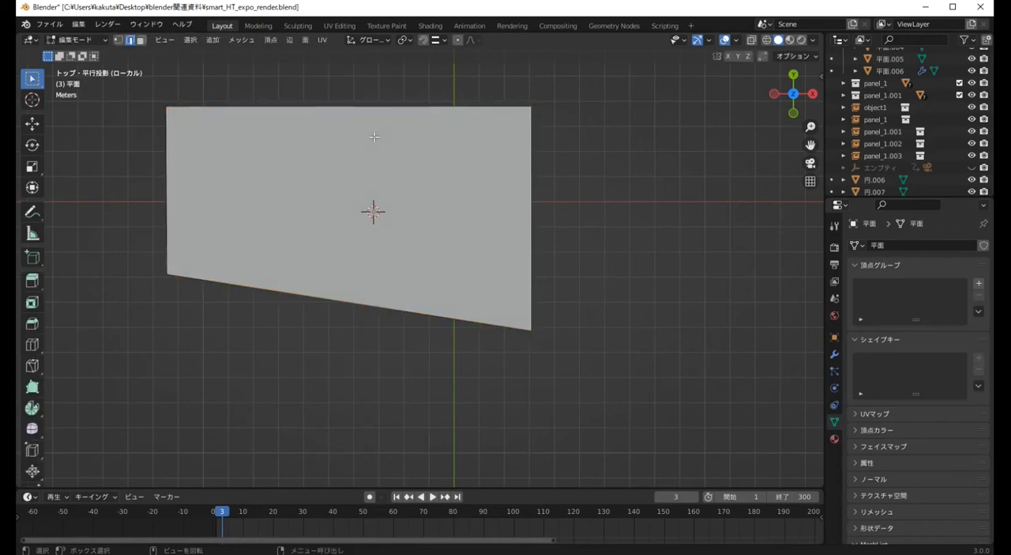
key("a")
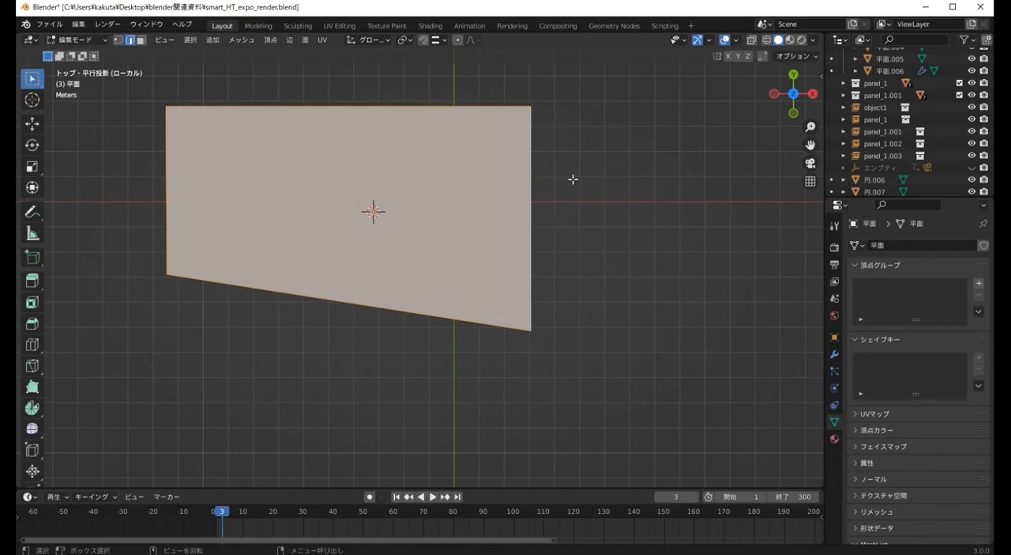
middle_click_drag(611, 191, 666, 213)
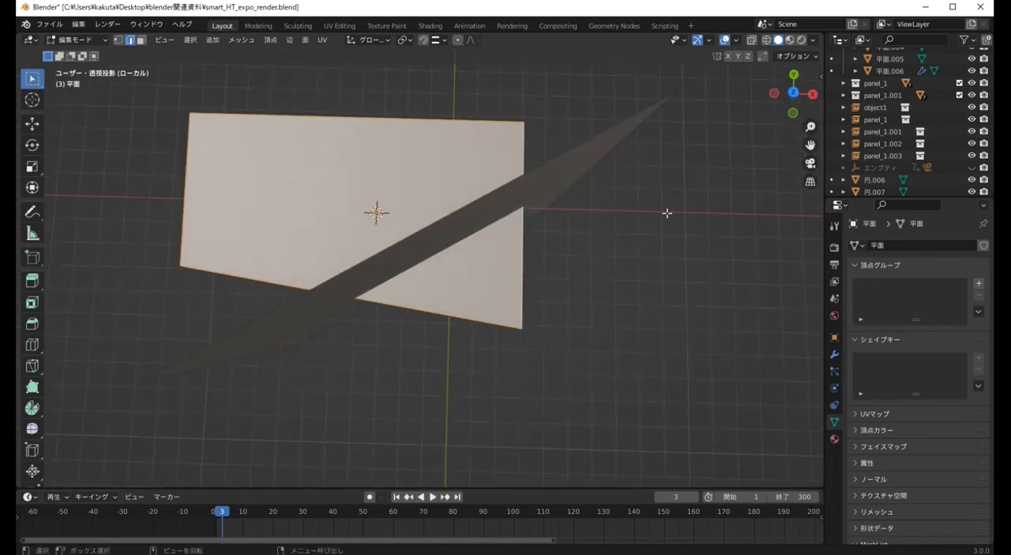
key("ctrl")
left_click(565, 162, "ctrl")
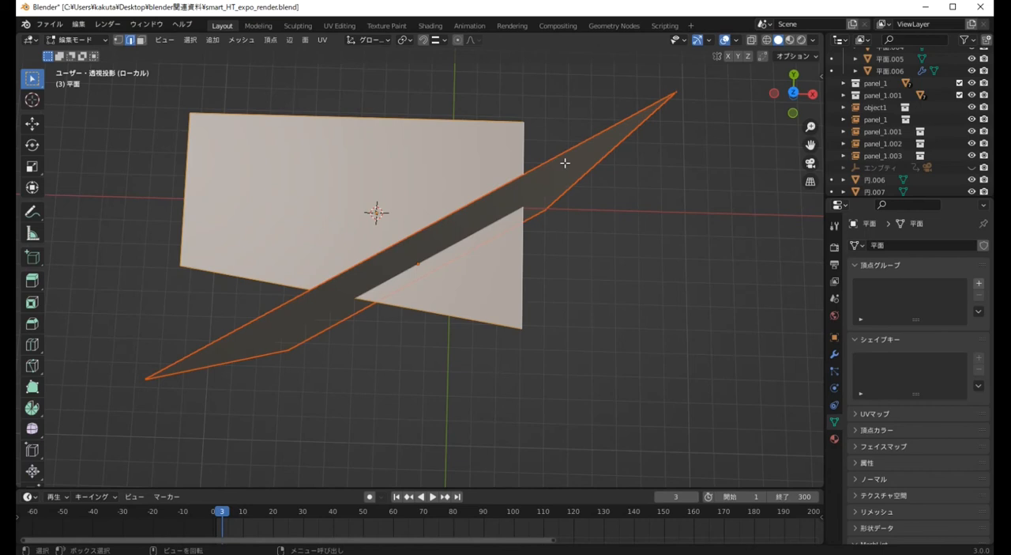
key("KP_7")
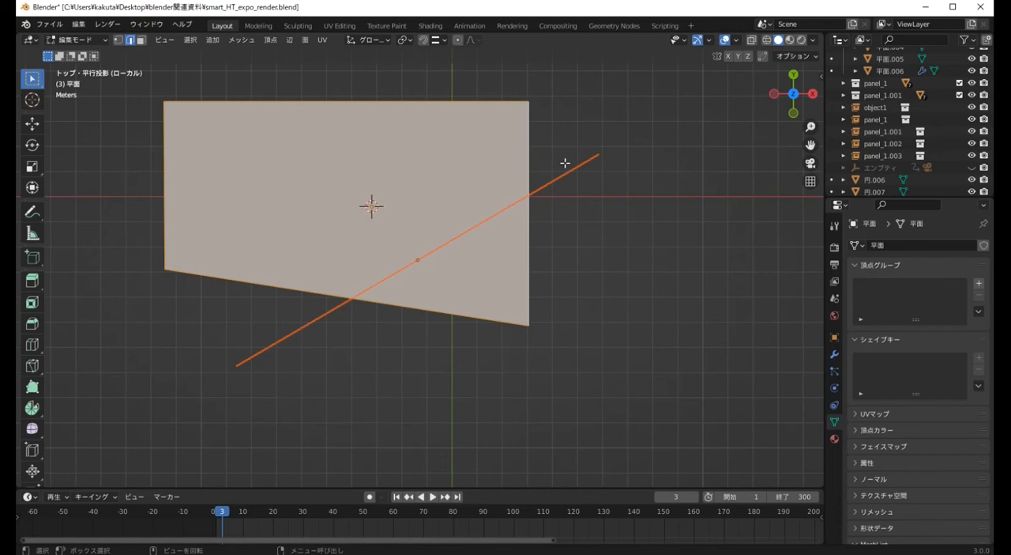
left_click(290, 41)
left_click(245, 41)
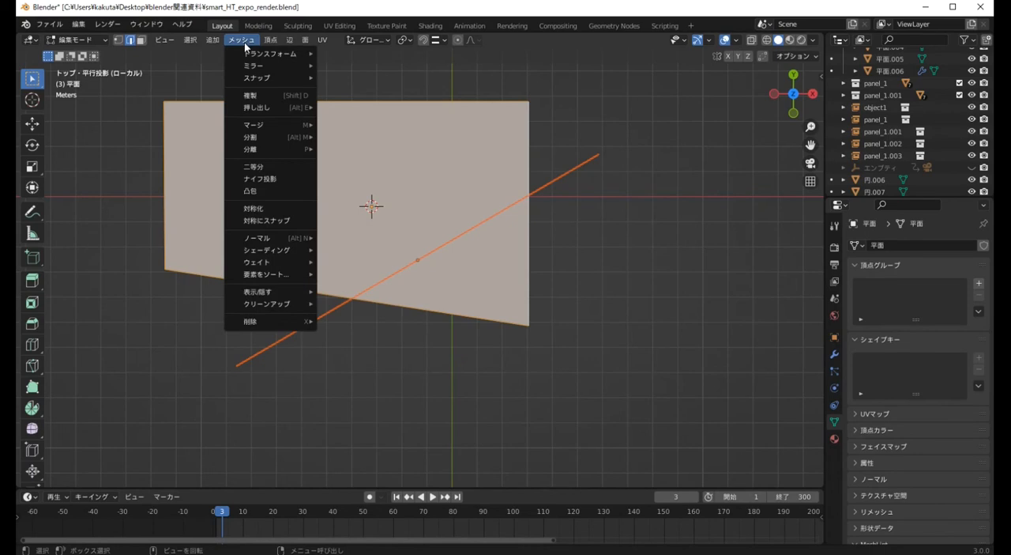
left_click(267, 180)
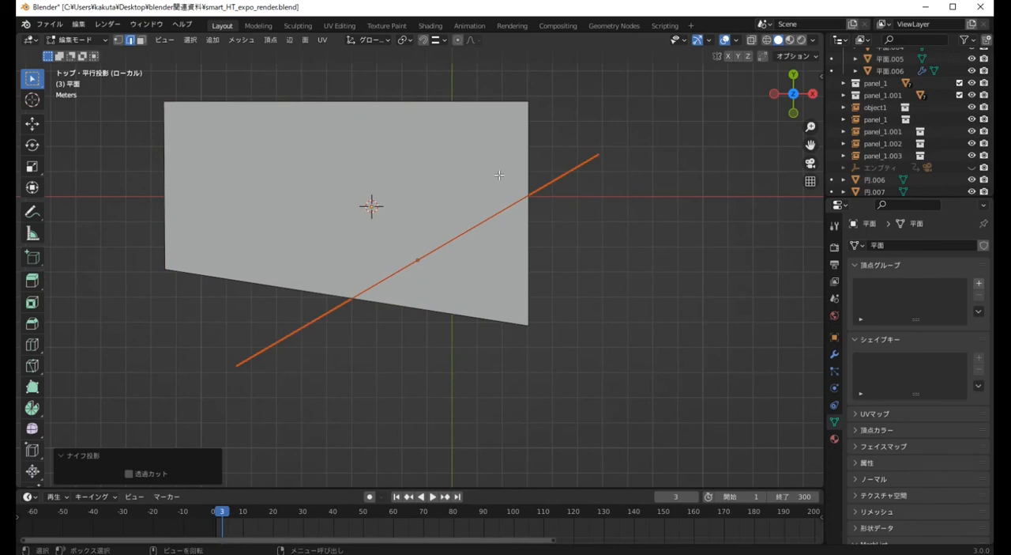
Return to Object Mode and delete the upright cutting plane
key("Tab")
left_click(600, 203)
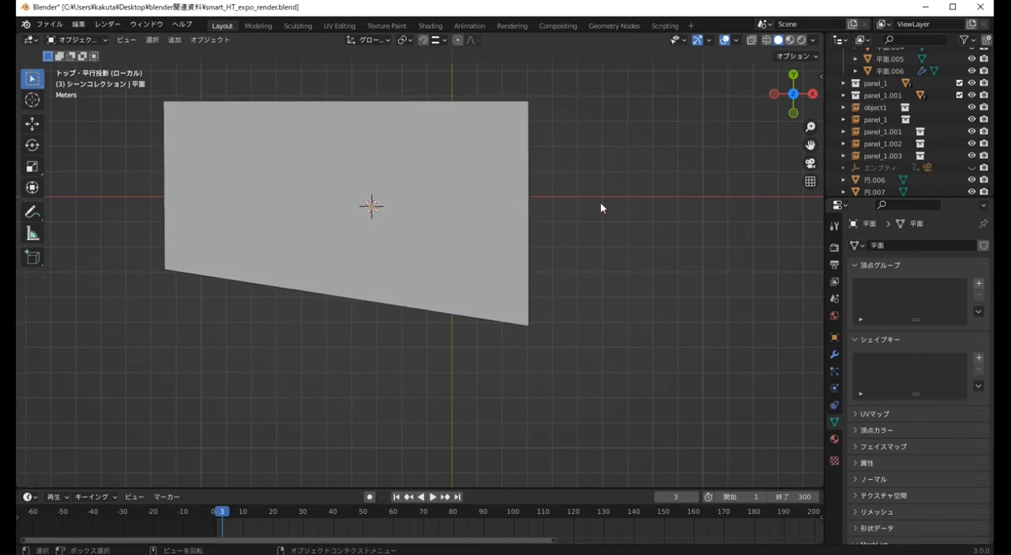
middle_click_drag(537, 190, 531, 179)
left_click(549, 184)
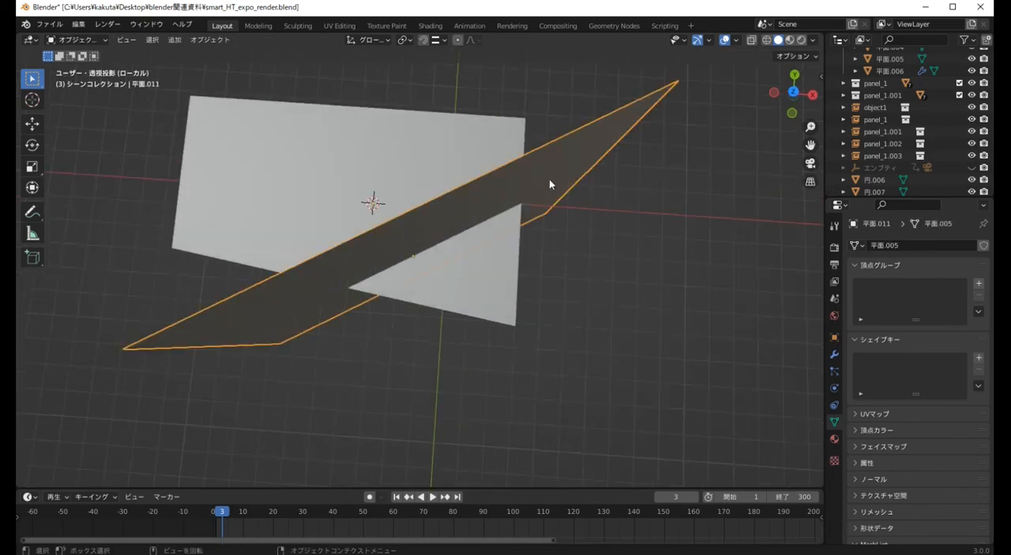
key("Delete")
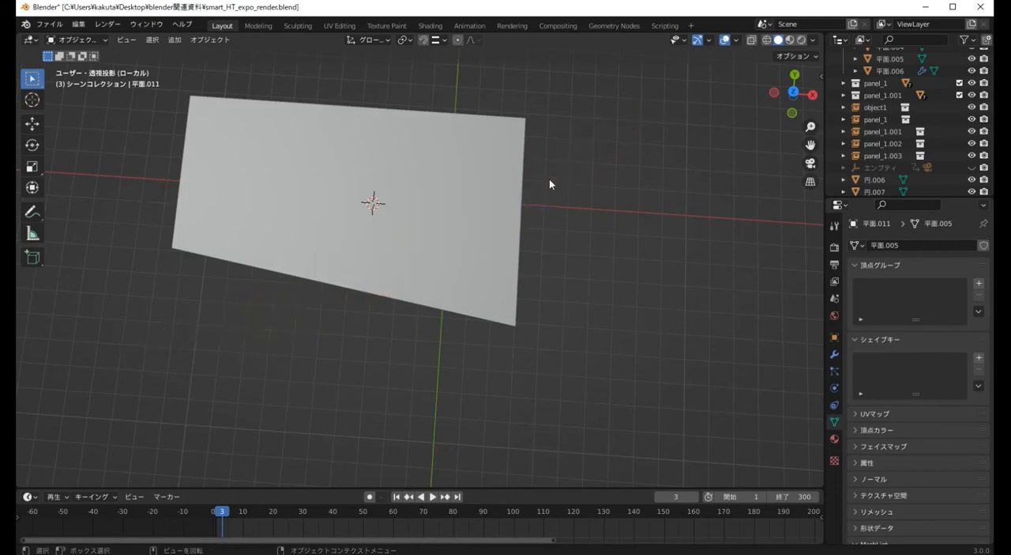
Check the diagonal cut by selecting the floor's large face and triangular corner face separately in face select mode
left_click(441, 162)
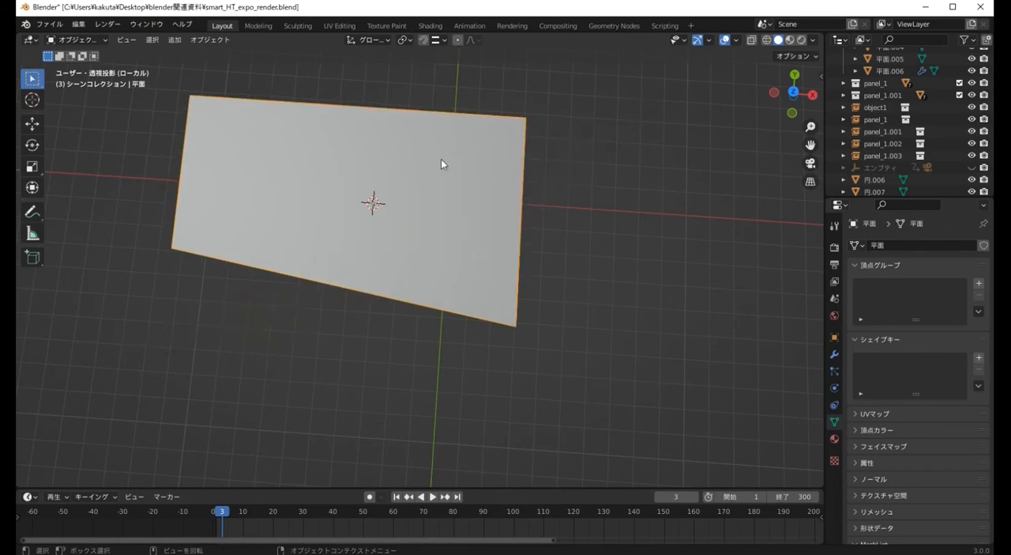
key("Tab")
left_click(511, 209)
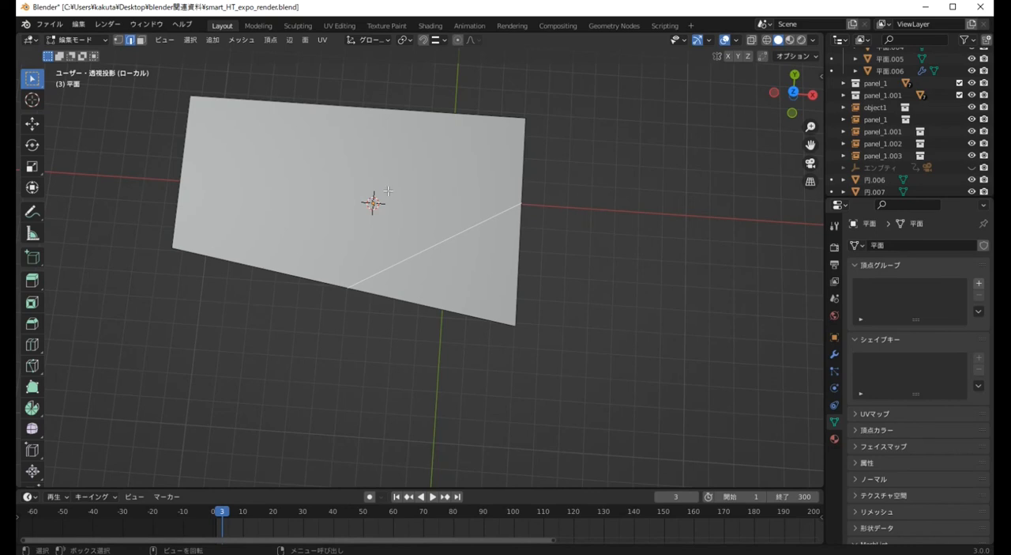
key("3")
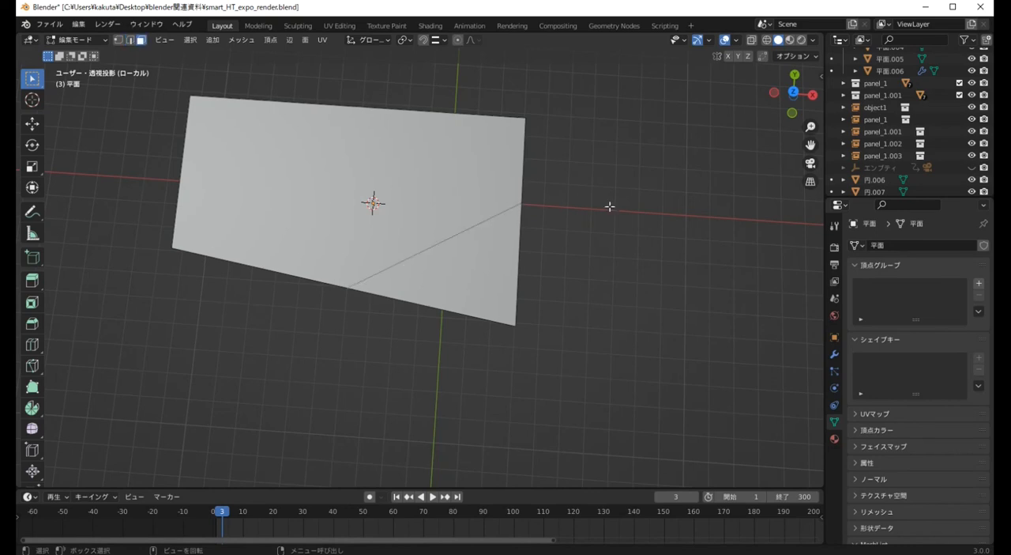
left_click(428, 162)
left_click(471, 254)
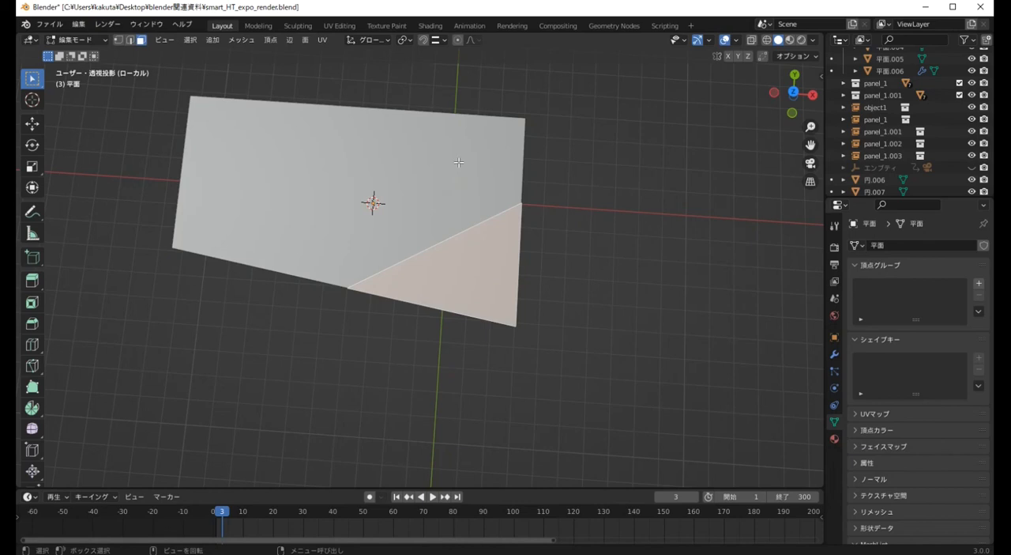
left_click(458, 162)
left_click(492, 254)
left_click(465, 183)
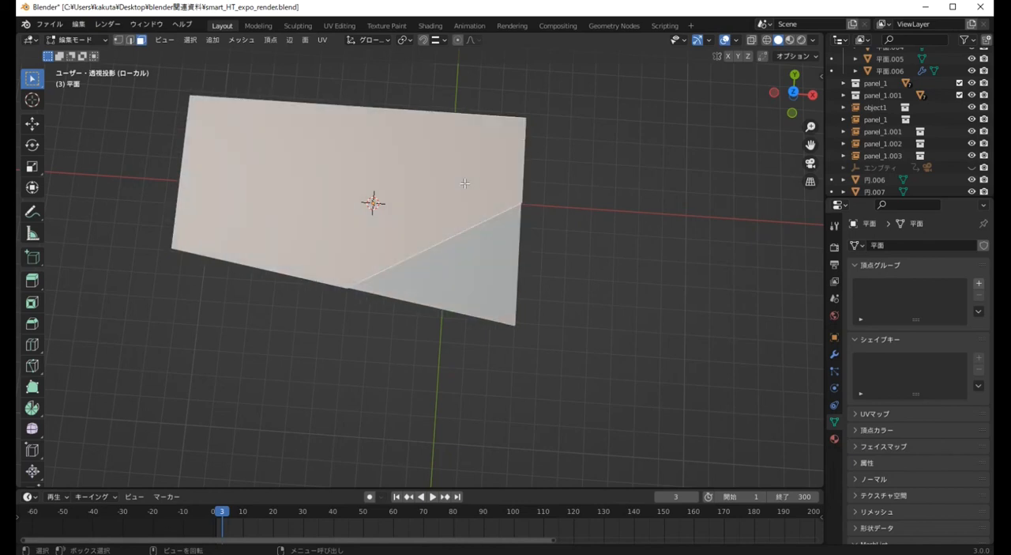
Show the viewport in Material Preview and assign the existing Floor_white material to the whole floor plane
left_click(790, 40)
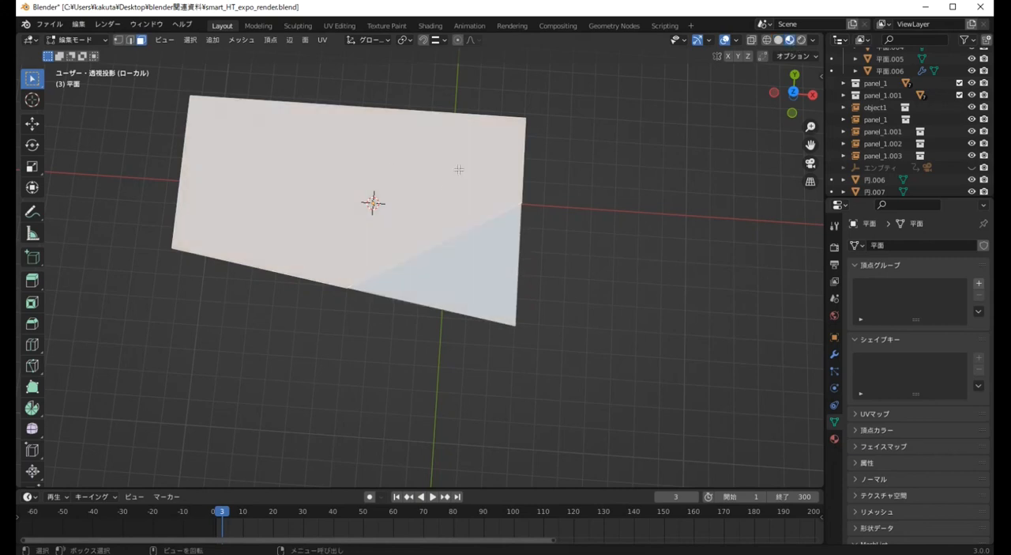
left_click(445, 257)
left_click(486, 189)
key("Tab")
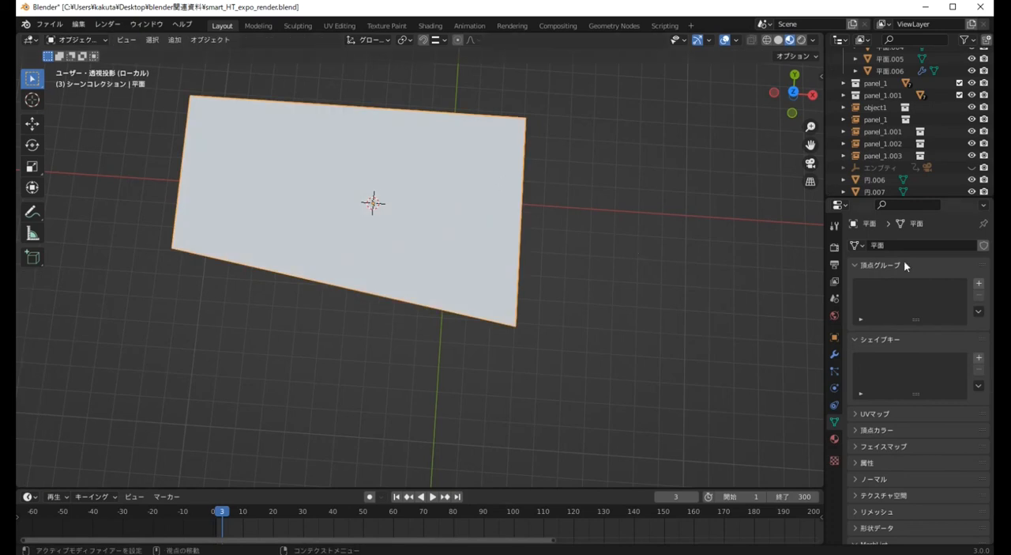
left_click(834, 438)
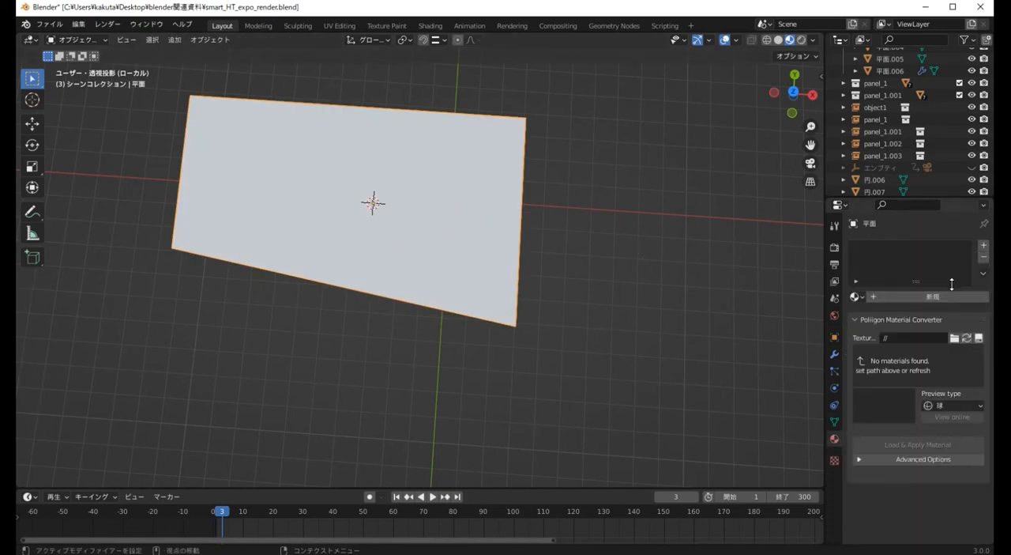
left_click(856, 296)
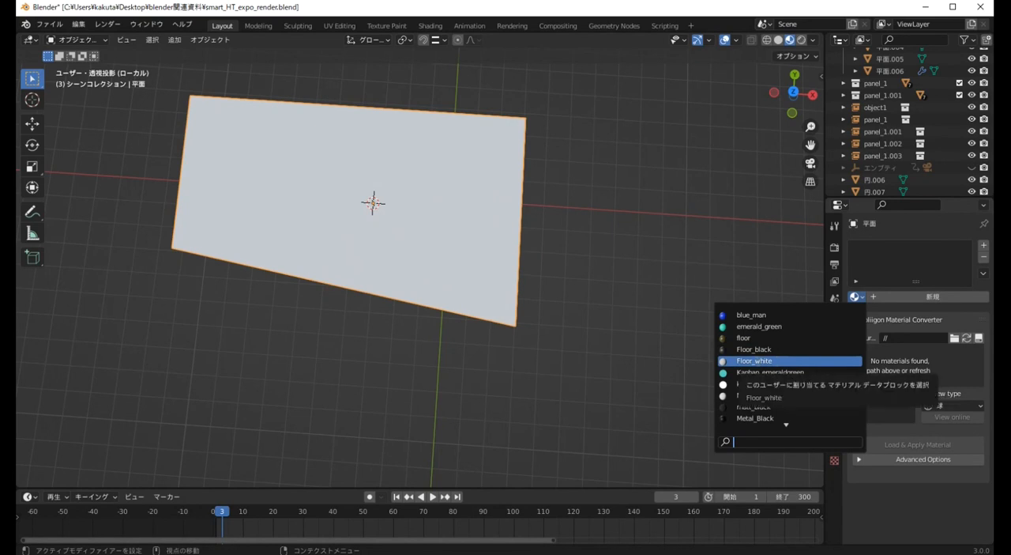
left_click(756, 361)
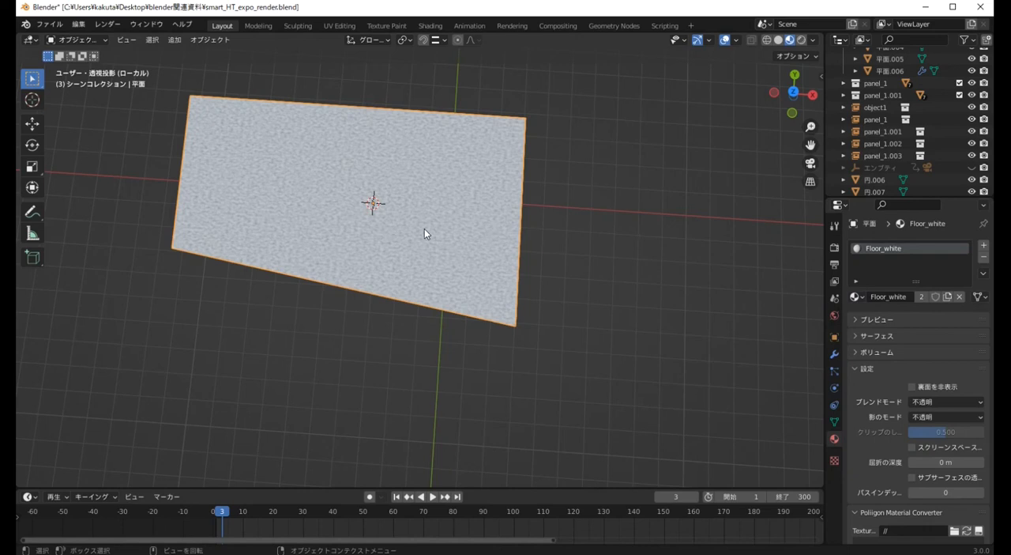
Add a second material slot with the existing Floor_black material and assign it to the floor's triangular corner face in Edit Mode
key("Tab")
left_click(484, 249)
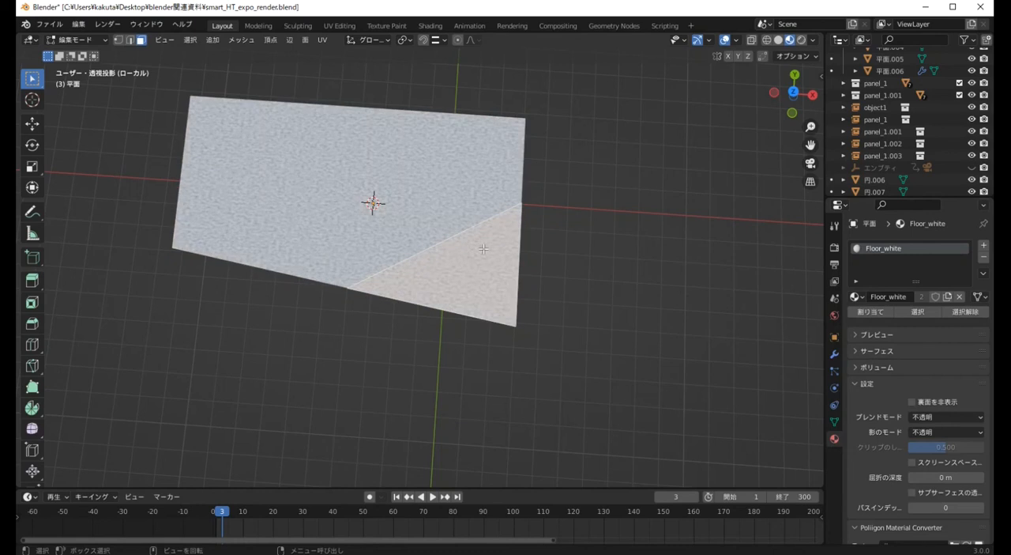
left_click(984, 247)
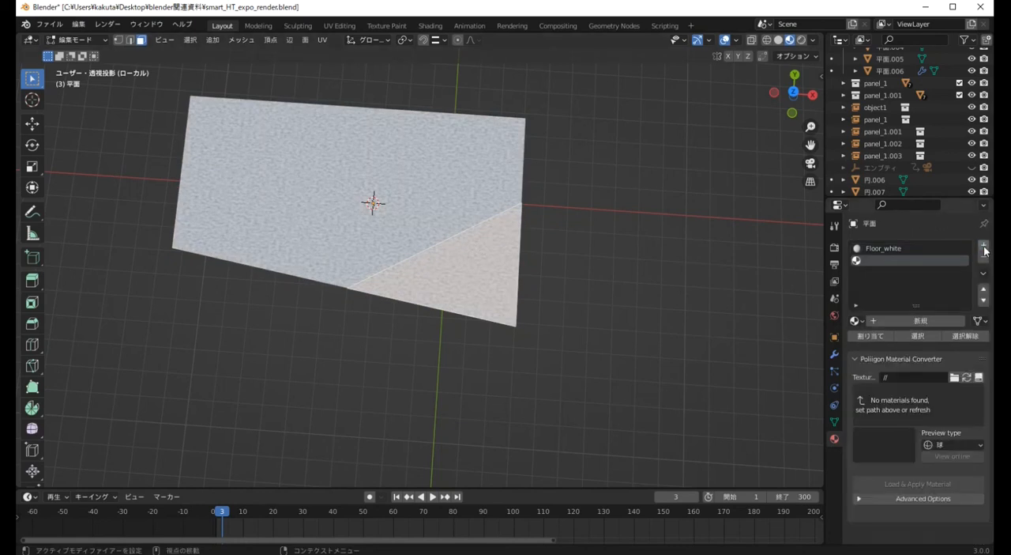
left_click(855, 321)
left_click(794, 372)
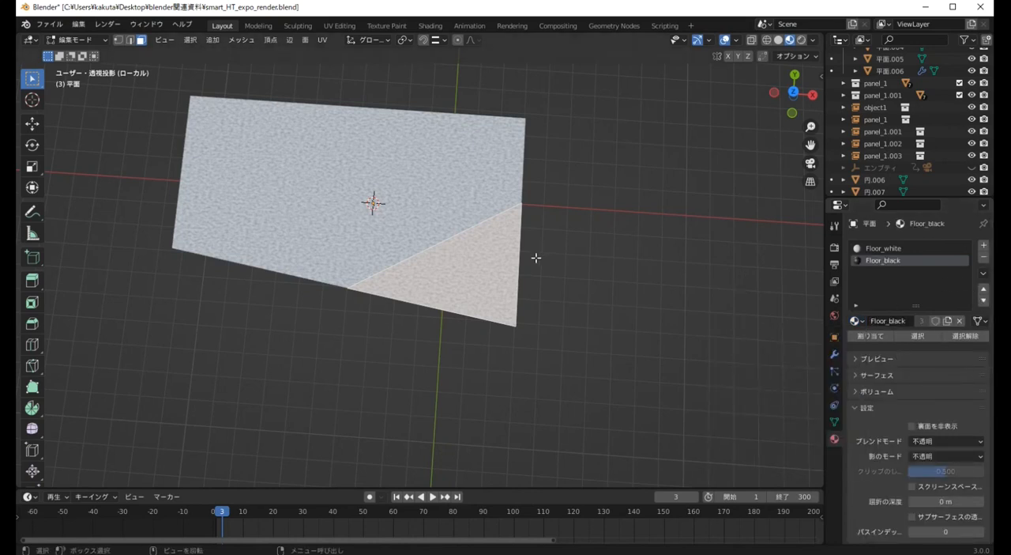
left_click(863, 336)
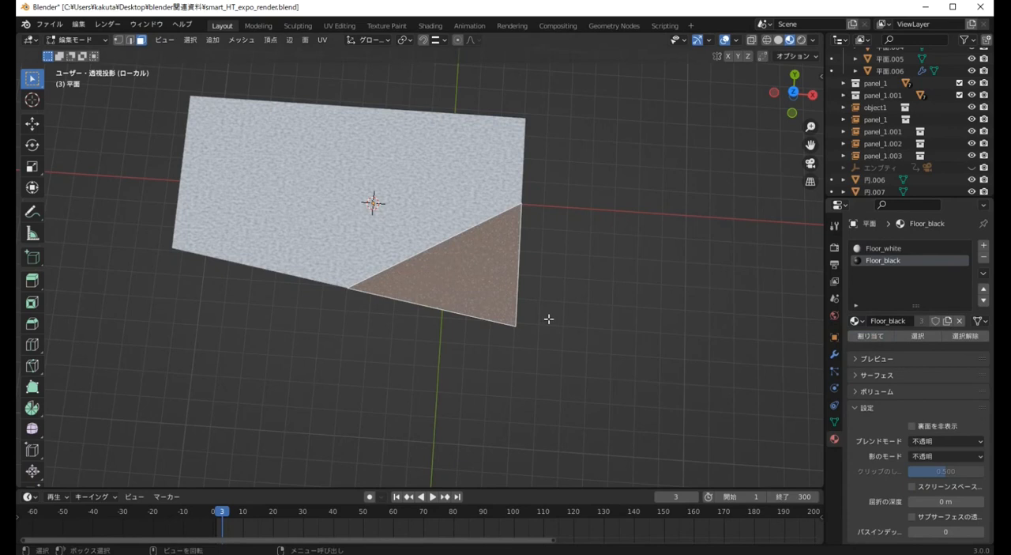
mouse_move(596, 318)
middle_mouse_down()
mouse_move(628, 317)
mouse_move(593, 273)
middle_mouse_up()
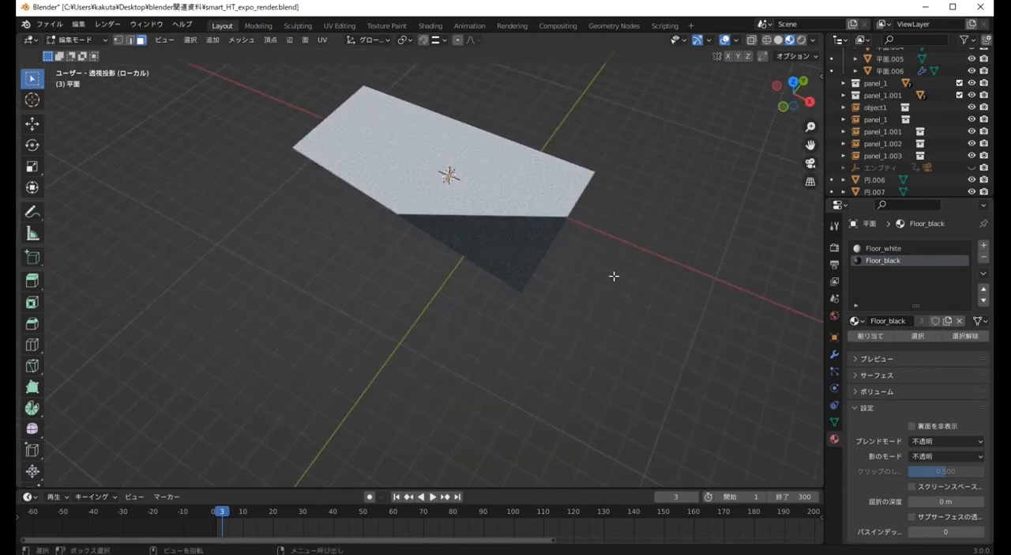
Leave local view to show the entire booth, and inspect the black-and-white floor from several angles in Material Preview
key("alt+h")
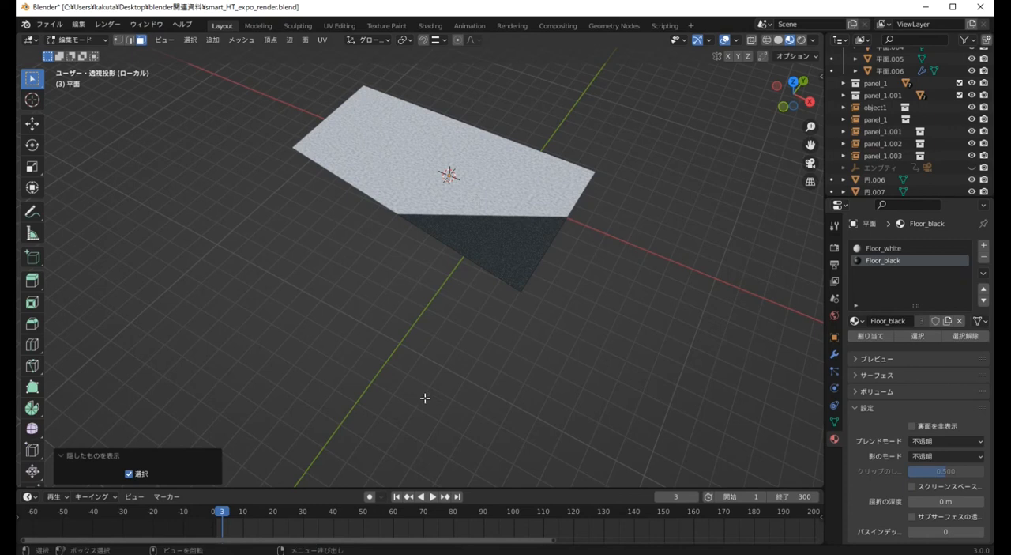
left_click(68, 458)
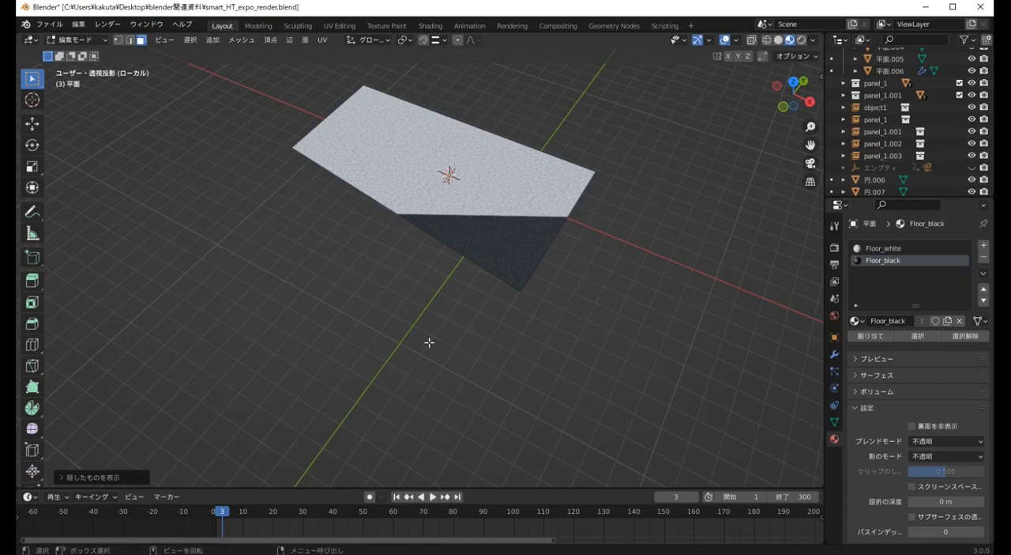
key("KP_Divide")
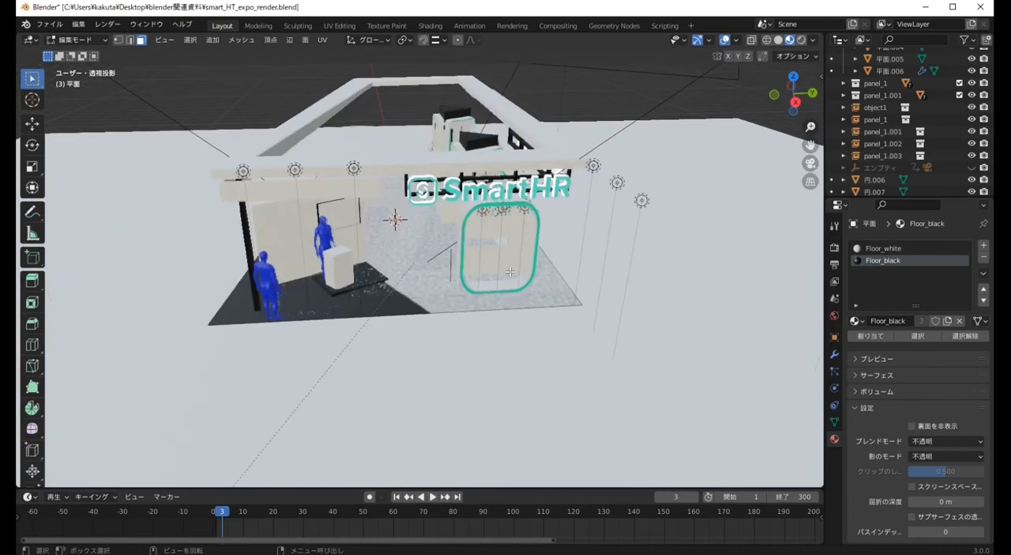
left_click(790, 39)
right_click(684, 192)
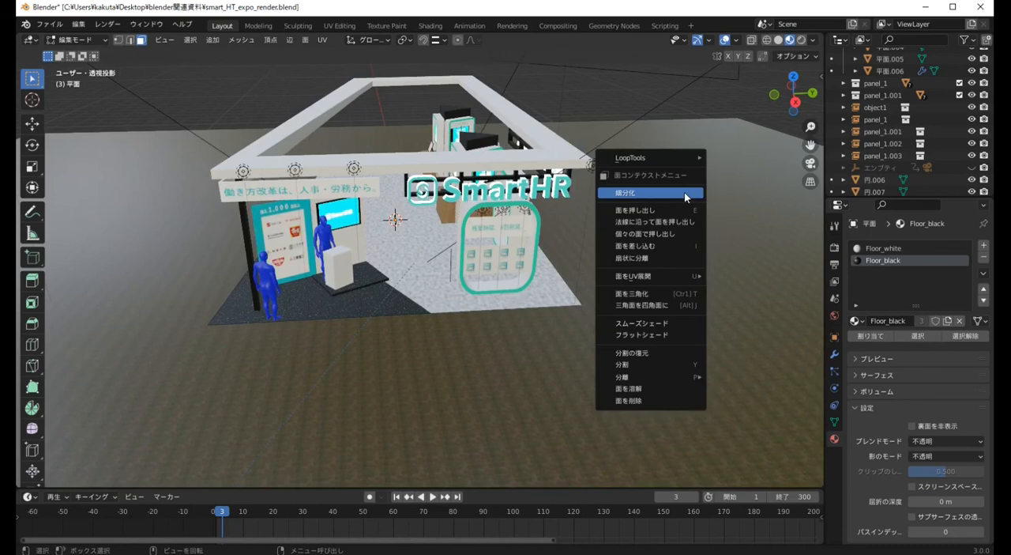
left_click(727, 126)
middle_click_drag(400, 257, 452, 275)
scroll(417, 262, "up", 4)
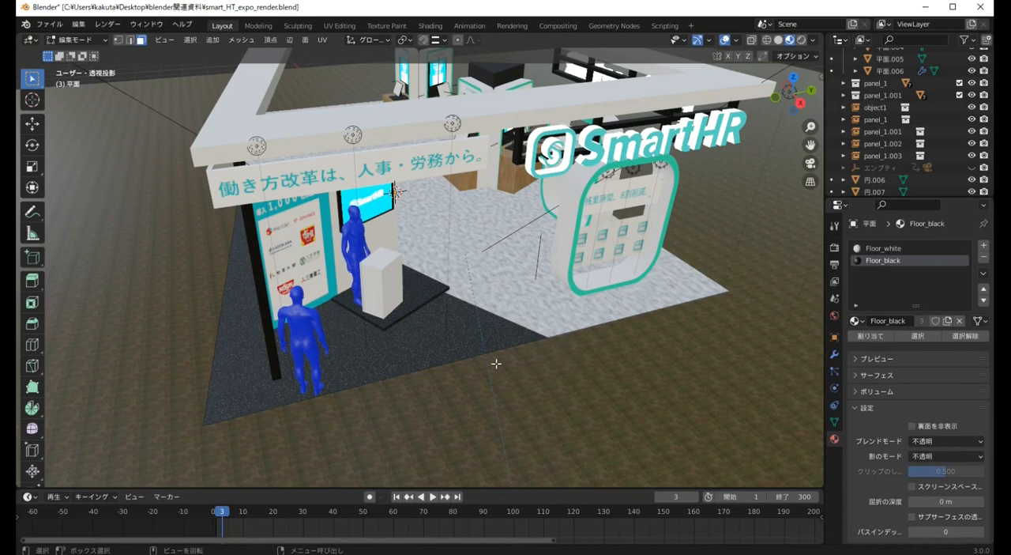
middle_click_drag(496, 363, 537, 319)
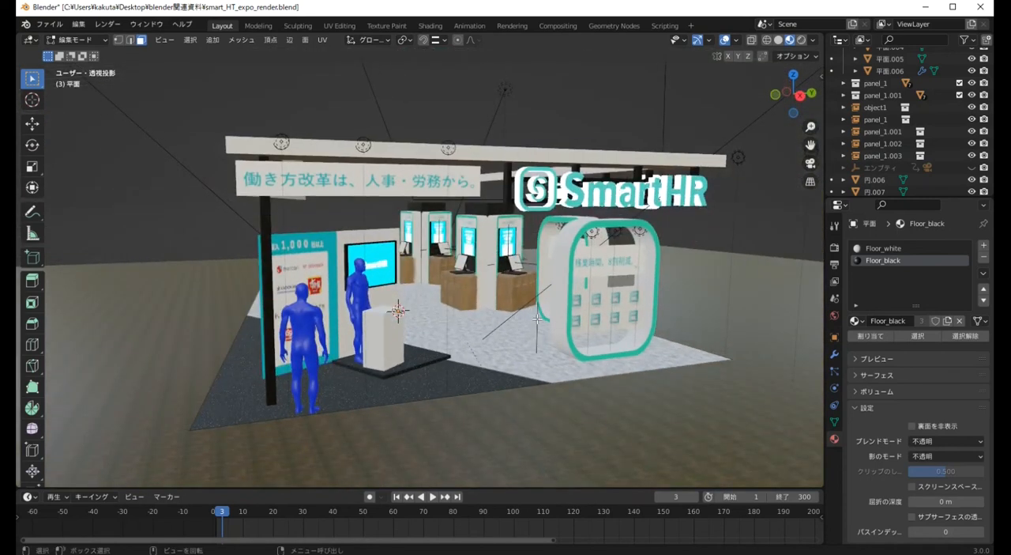